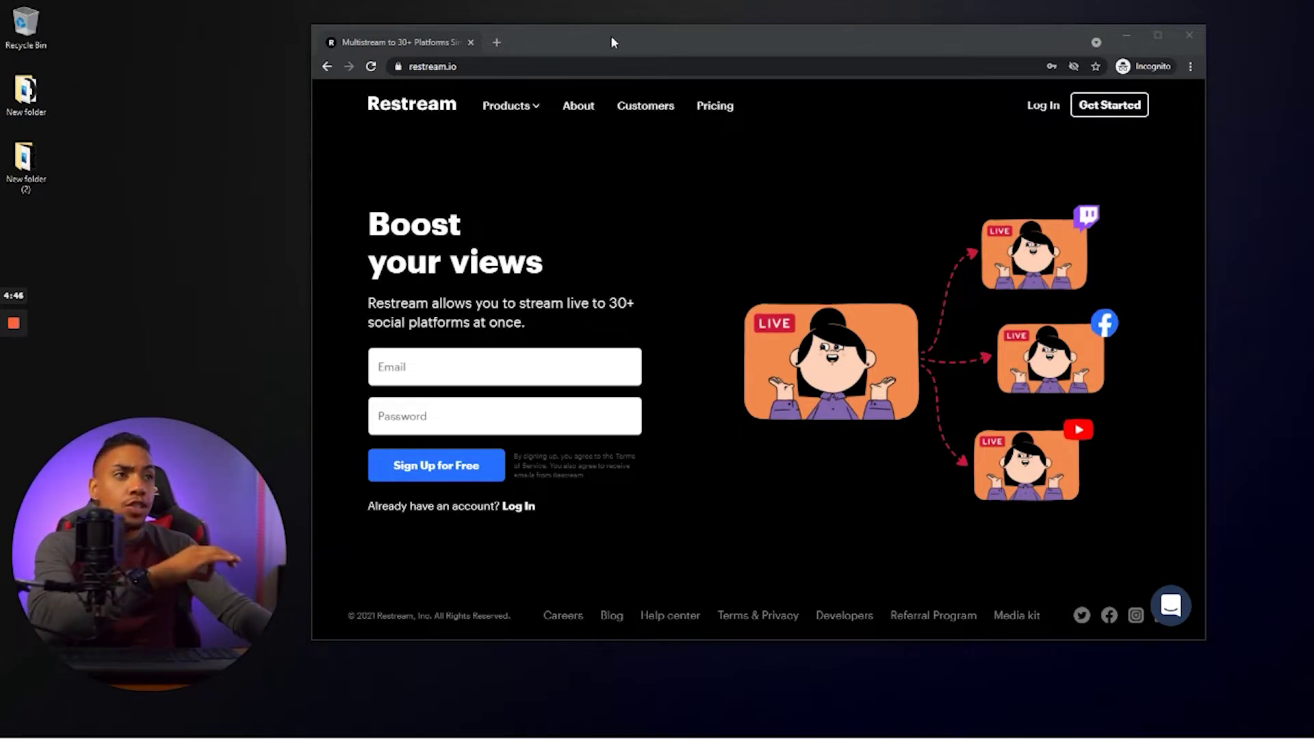
Browse Restream's pricing plans, then return home and bring up the dashboard listing four destinations
{"action": "left_click", "coordinate": [712, 108]}
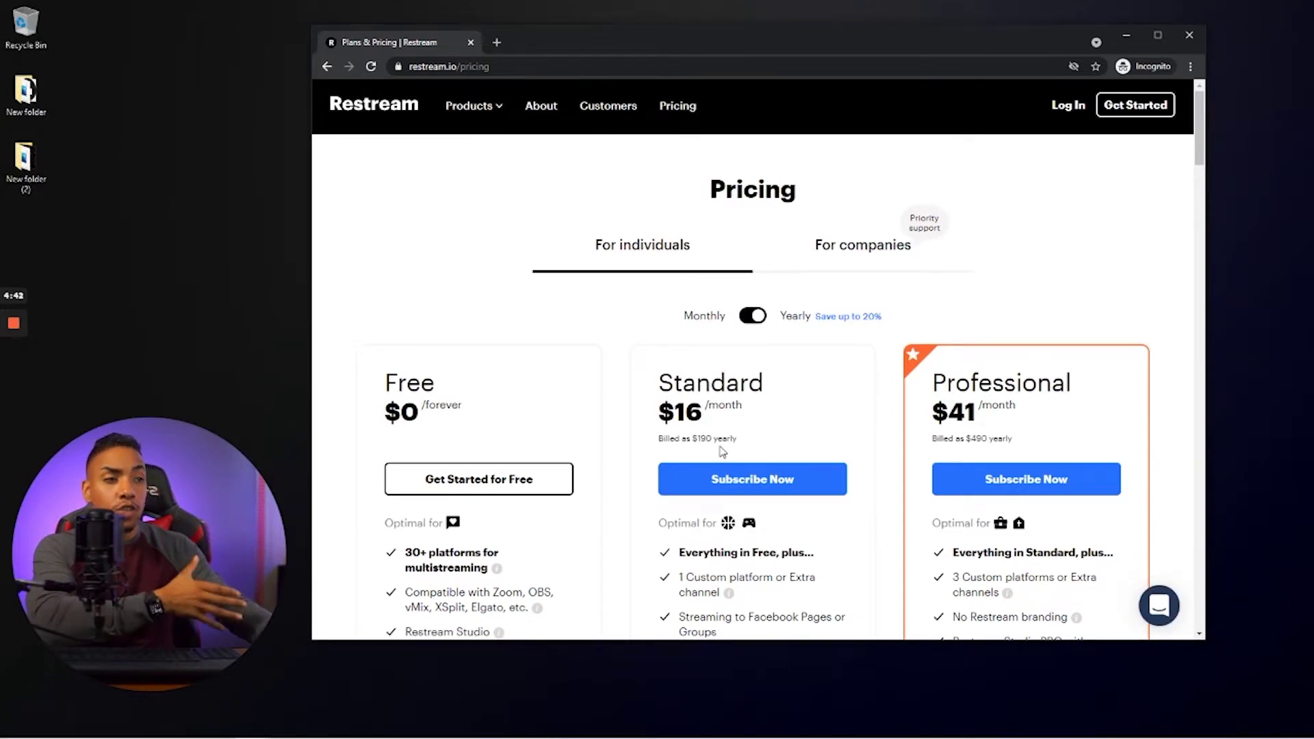
{"action": "scroll", "coordinate": [722, 451], "scroll_direction": "down", "scroll_amount": 2}
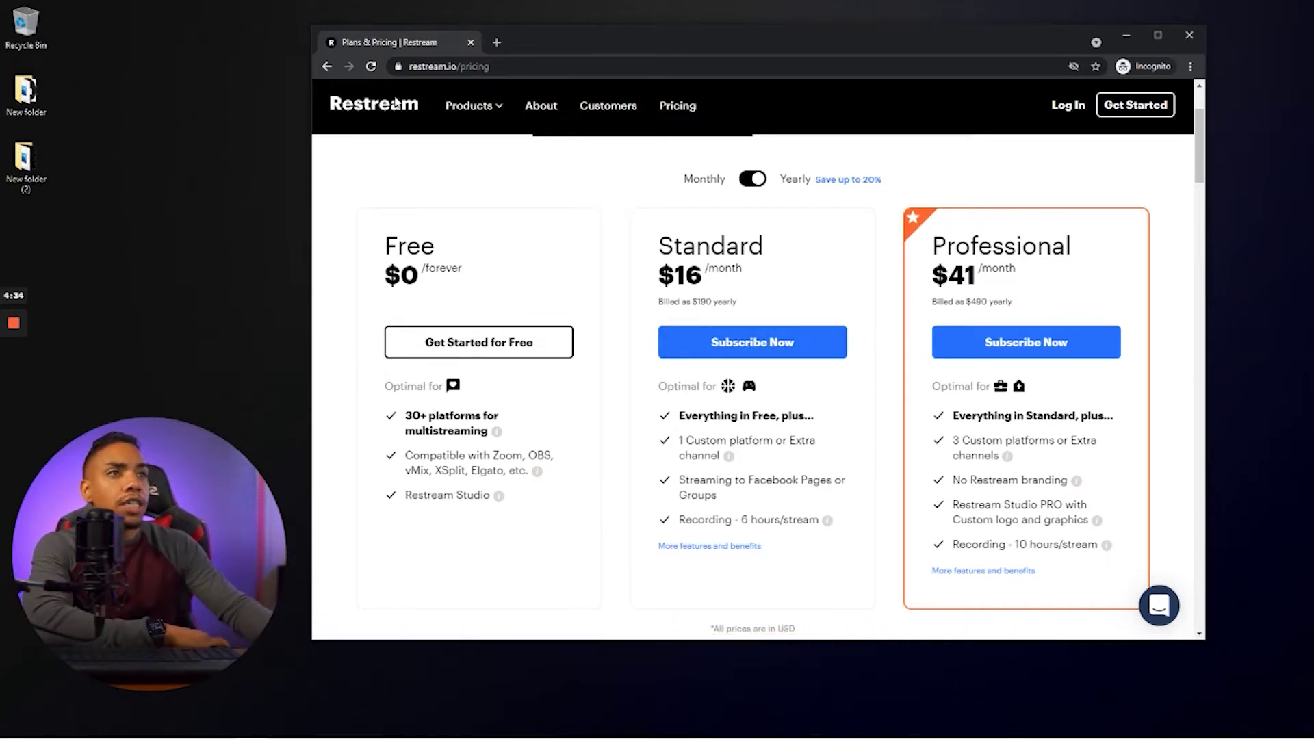
{"action": "left_click", "coordinate": [396, 103]}
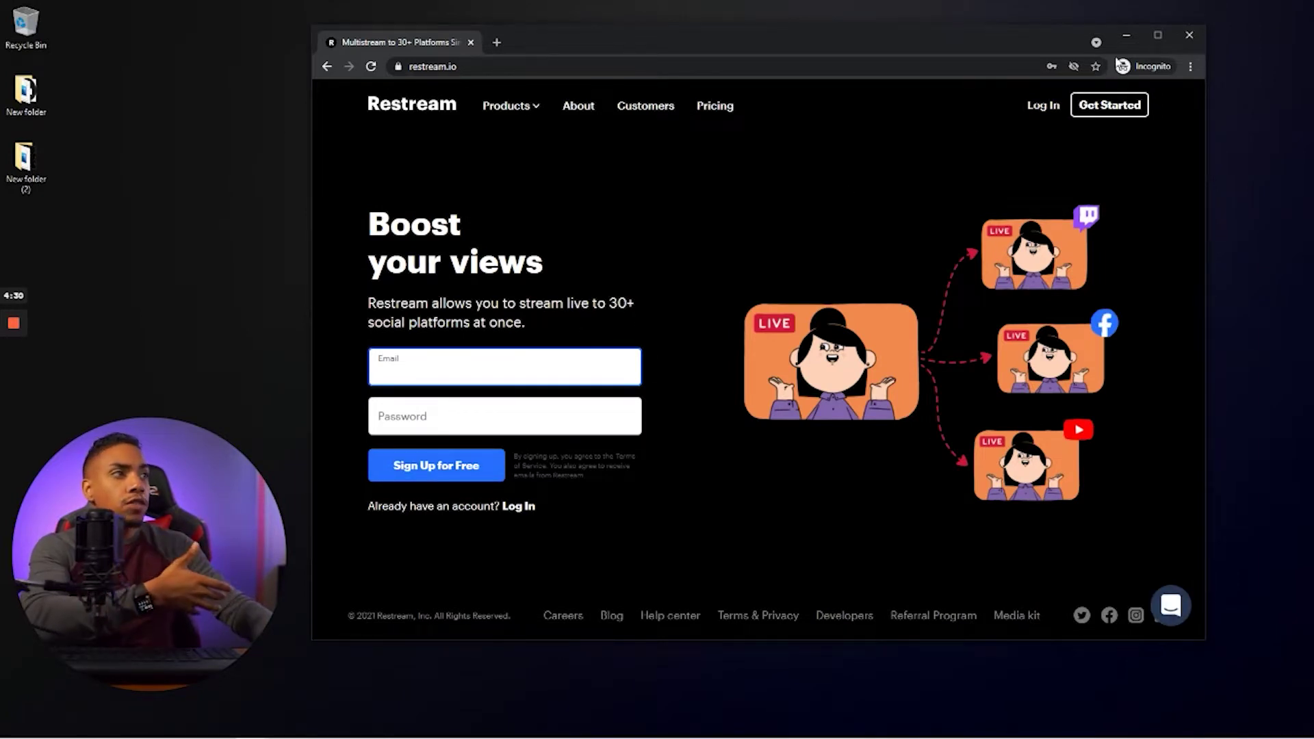
{"action": "left_click", "coordinate": [1126, 35]}
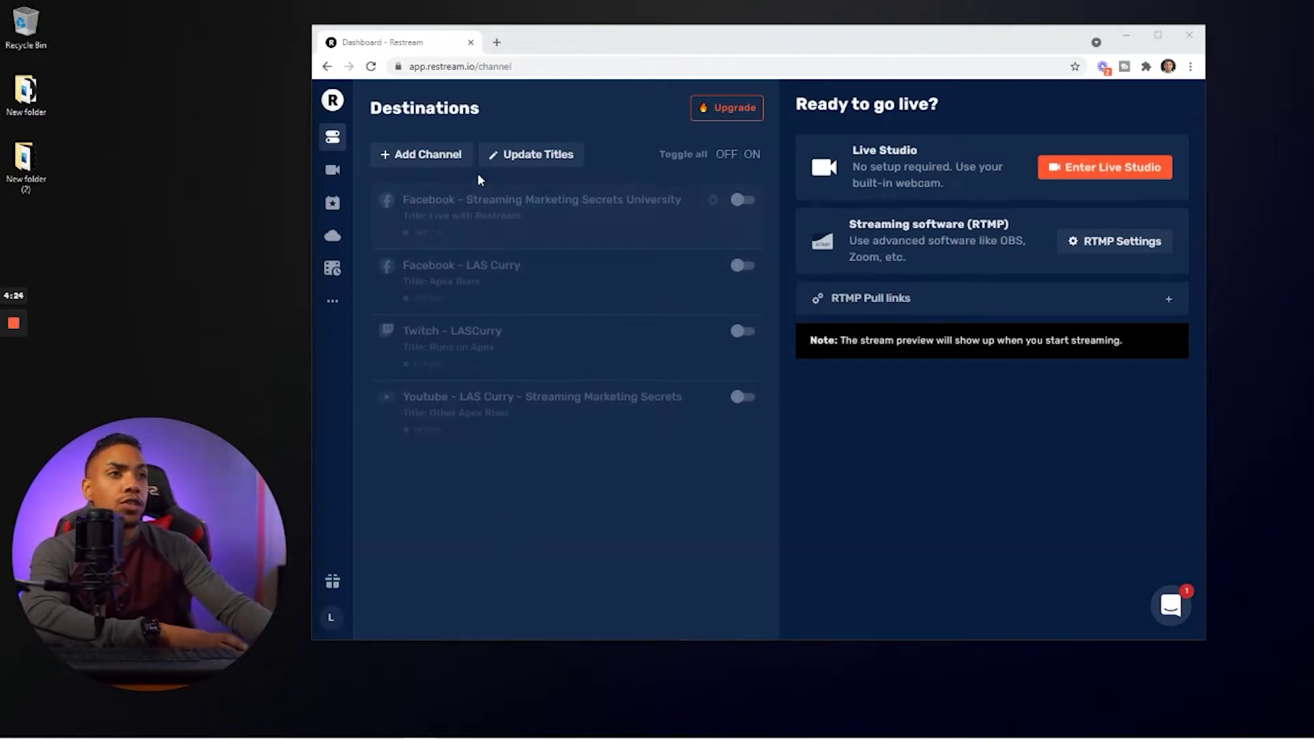
{"action": "left_click", "coordinate": [430, 155]}
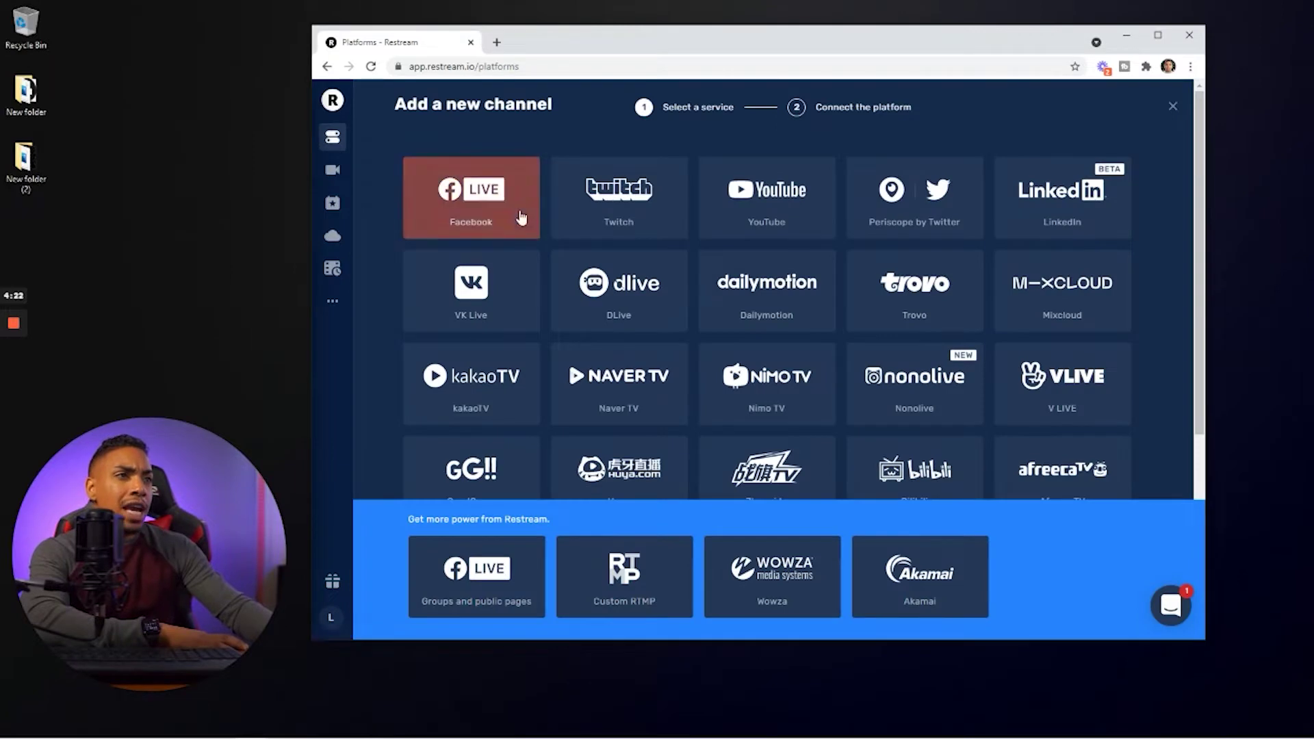
{"action": "scroll", "coordinate": [756, 203], "scroll_direction": "down", "scroll_amount": 2}
{"action": "scroll", "coordinate": [757, 203], "scroll_direction": "up", "scroll_amount": 2}
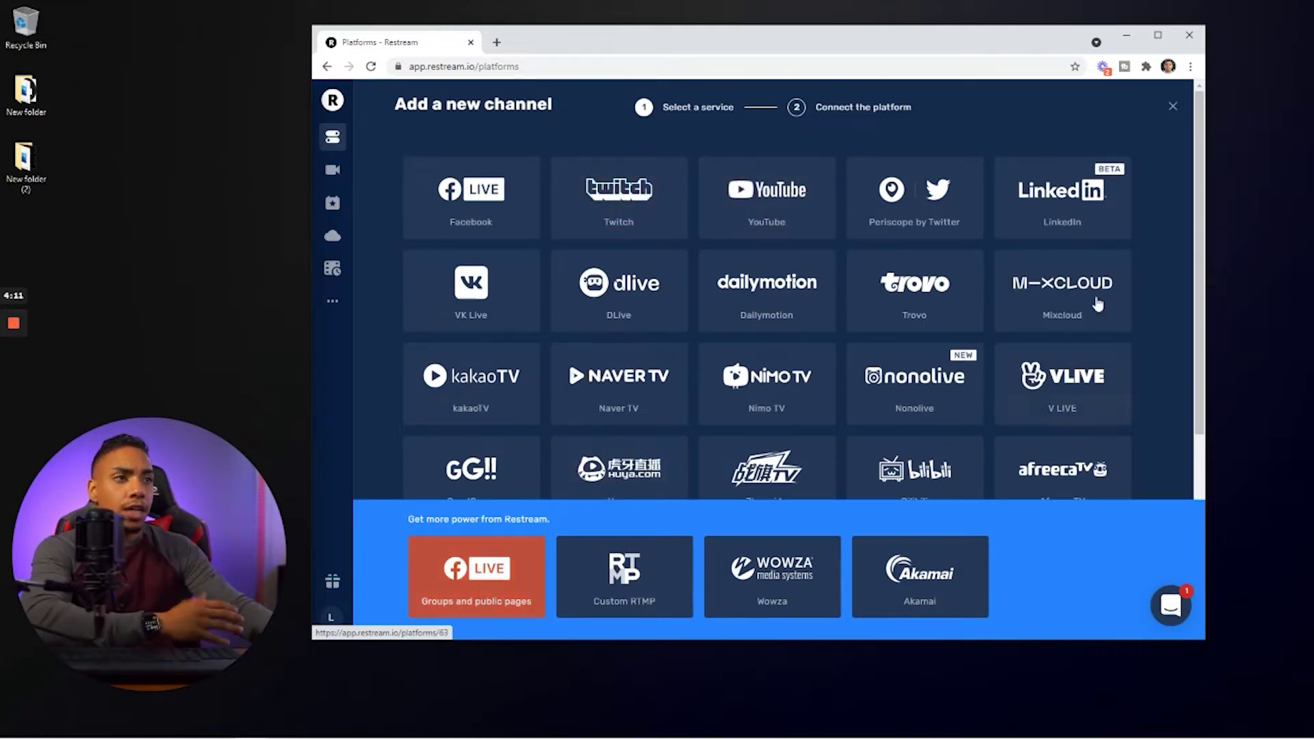
{"action": "scroll", "coordinate": [936, 246], "scroll_direction": "down", "scroll_amount": 1}
{"action": "scroll", "coordinate": [935, 246], "scroll_direction": "down", "scroll_amount": 2}
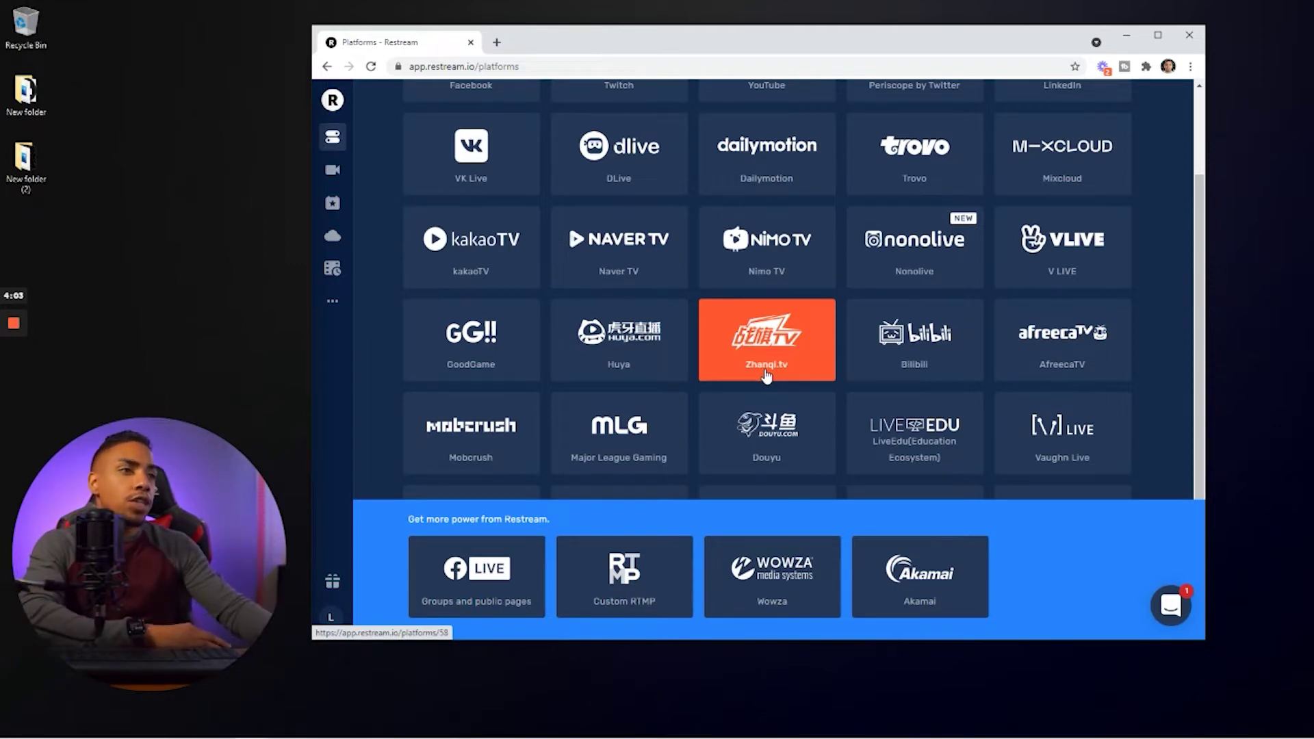
{"action": "scroll", "coordinate": [554, 277], "scroll_direction": "down", "scroll_amount": 1}
{"action": "scroll", "coordinate": [553, 278], "scroll_direction": "up", "scroll_amount": 4}
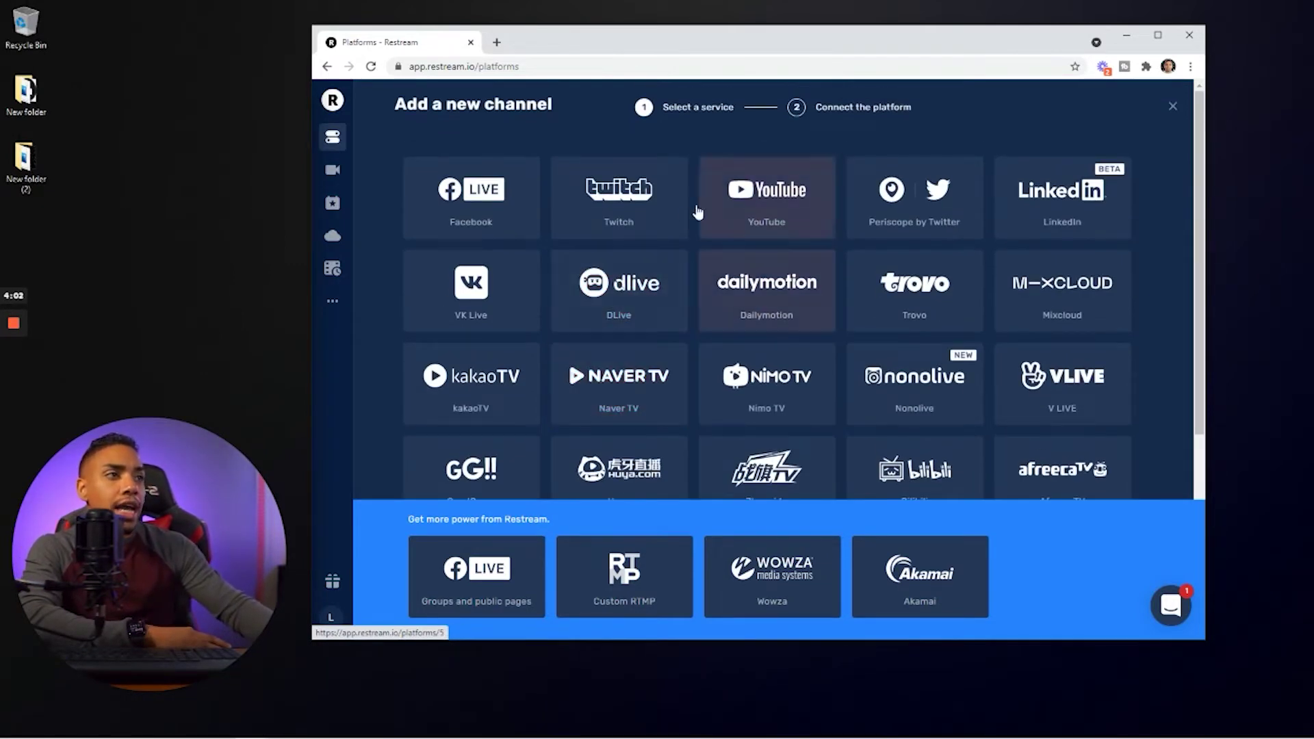
{"action": "left_click", "coordinate": [726, 205]}
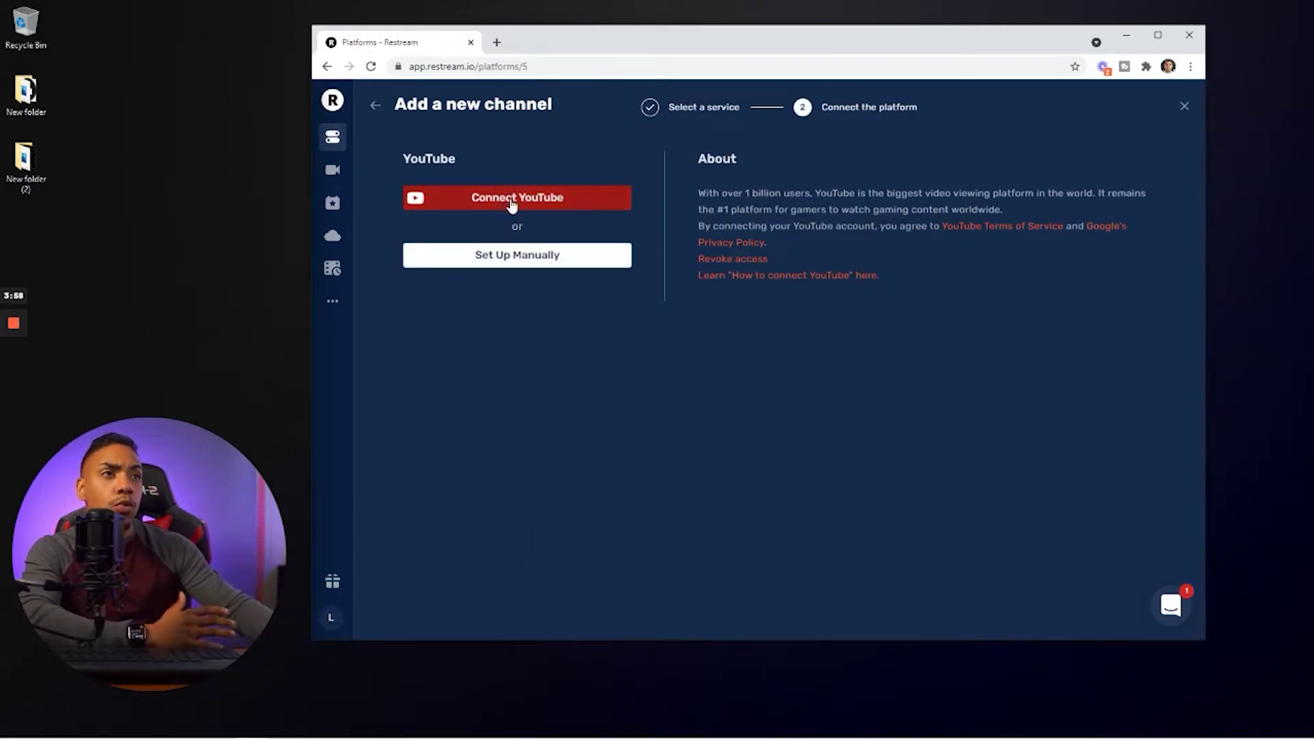
{"action": "left_click", "coordinate": [377, 106]}
{"action": "left_click", "coordinate": [334, 138]}
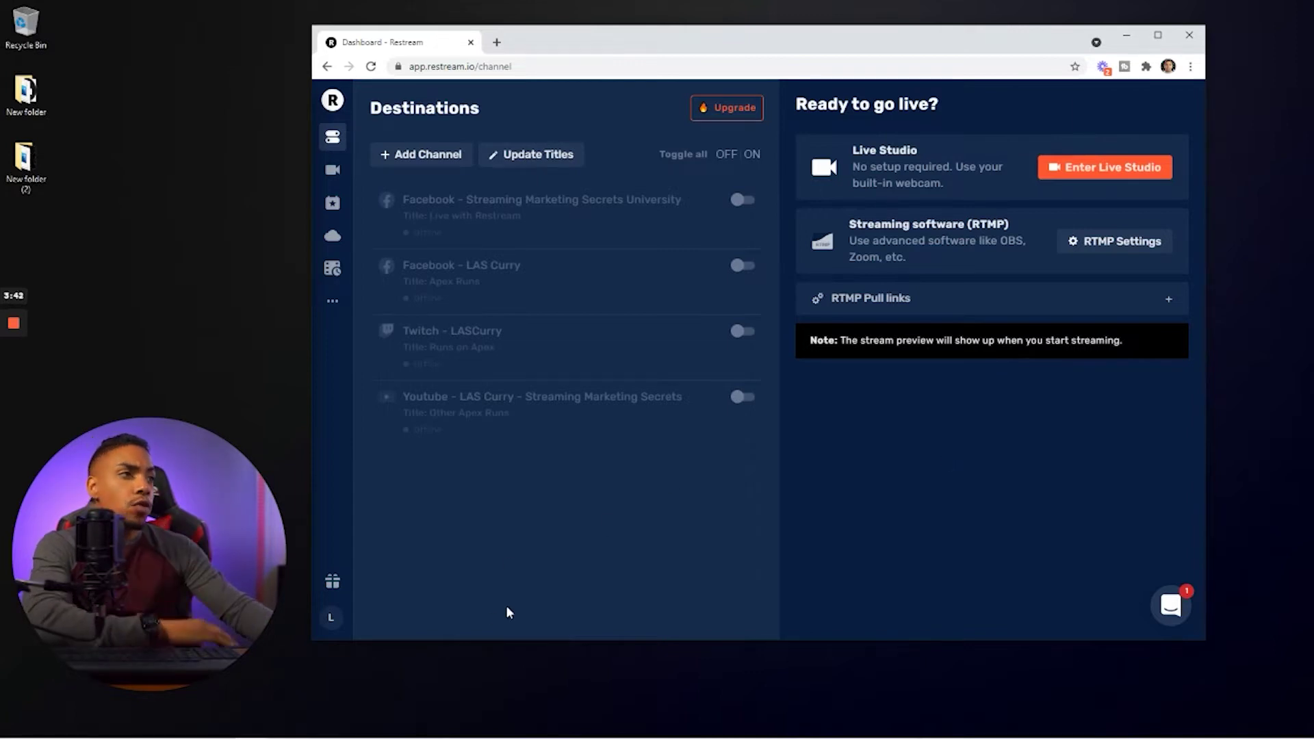
In OBS Settings > Stream, keep Restream.io as the streaming service
{"action": "mouse_move", "coordinate": [482, 734]}
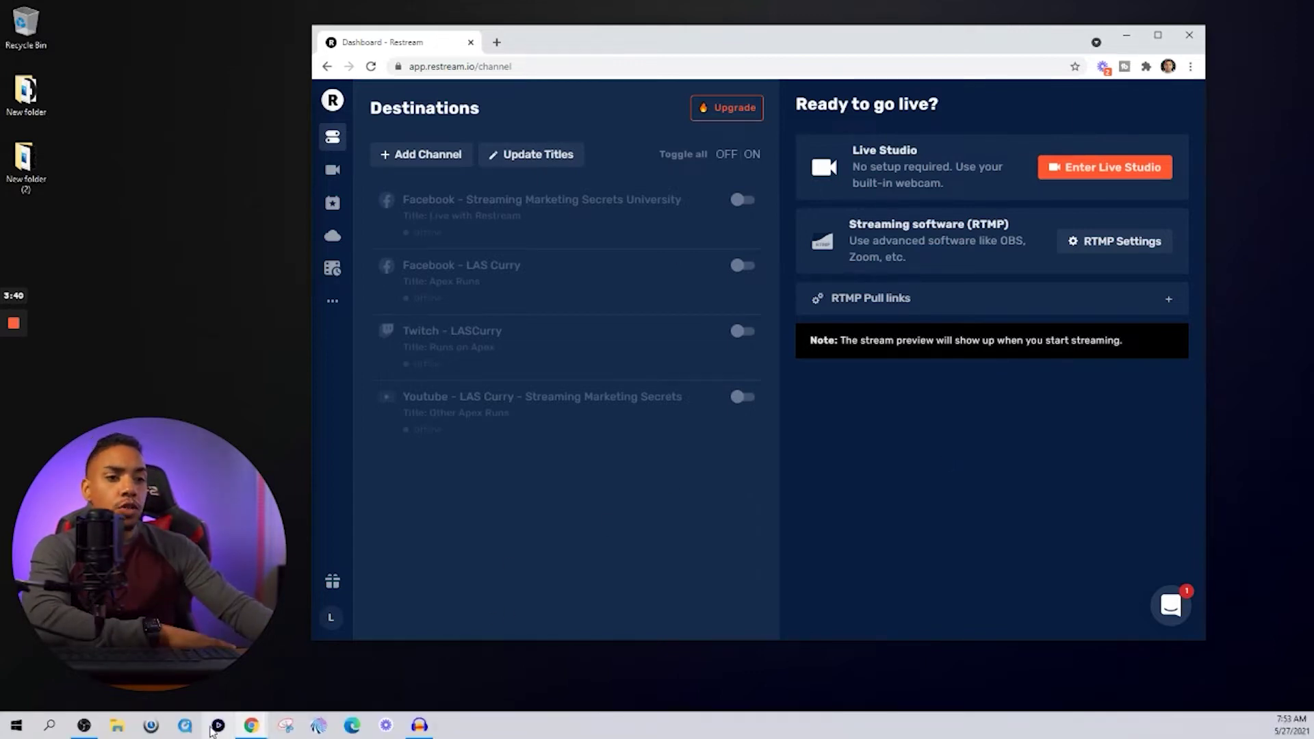
{"action": "left_click", "coordinate": [95, 727]}
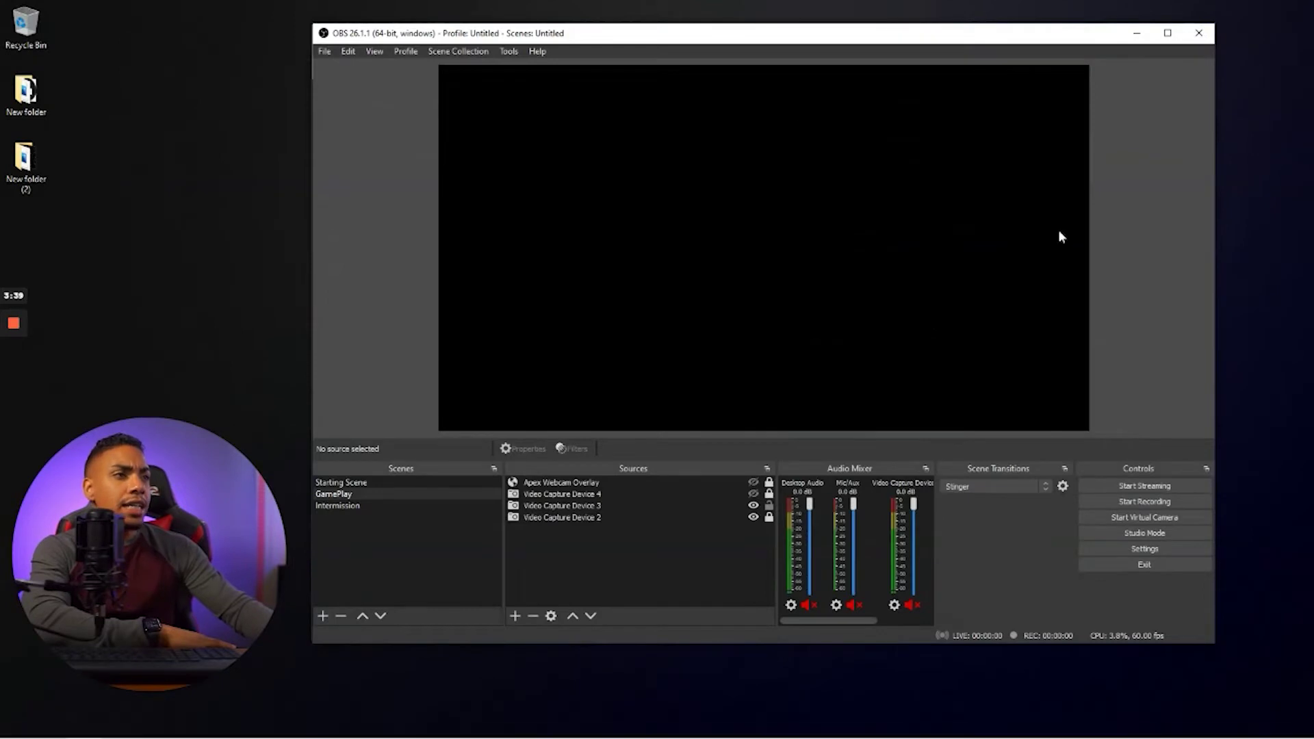
{"action": "left_click", "coordinate": [1158, 548]}
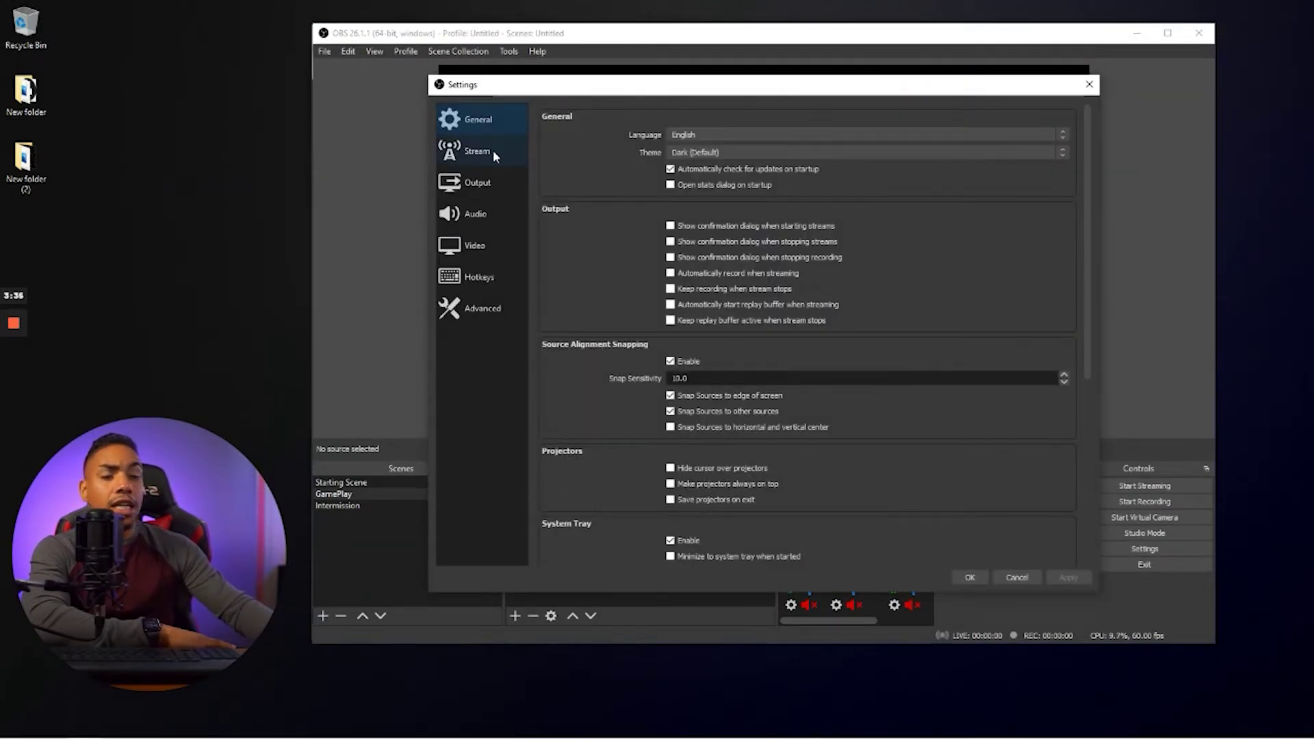
{"action": "left_click", "coordinate": [493, 149]}
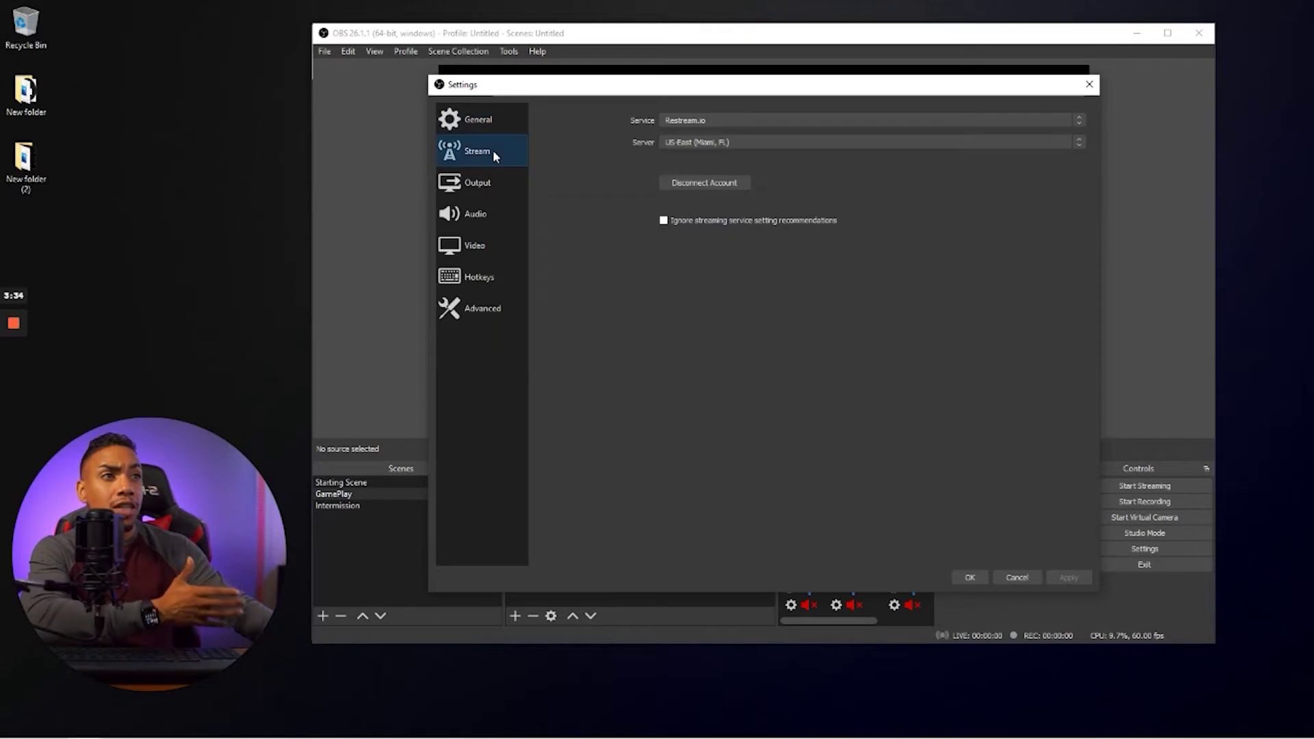
{"action": "left_click", "coordinate": [776, 120]}
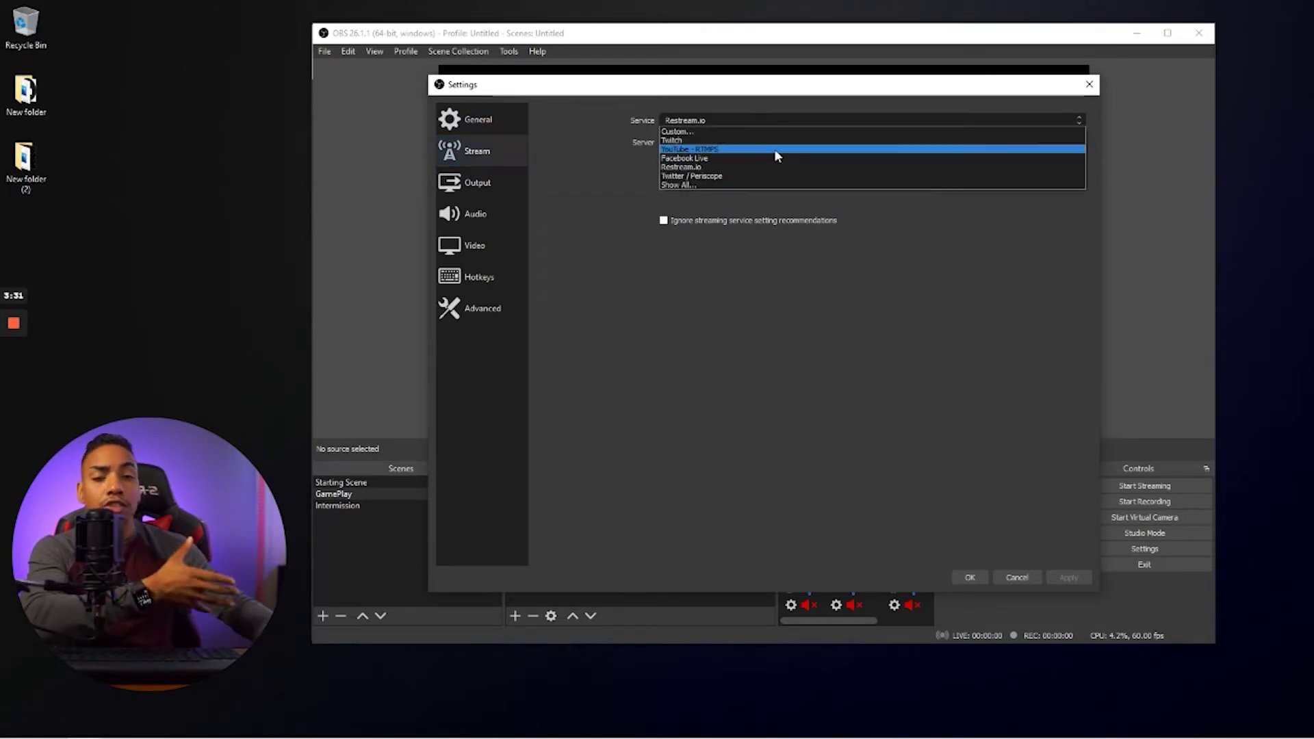
{"action": "left_click", "coordinate": [701, 168]}
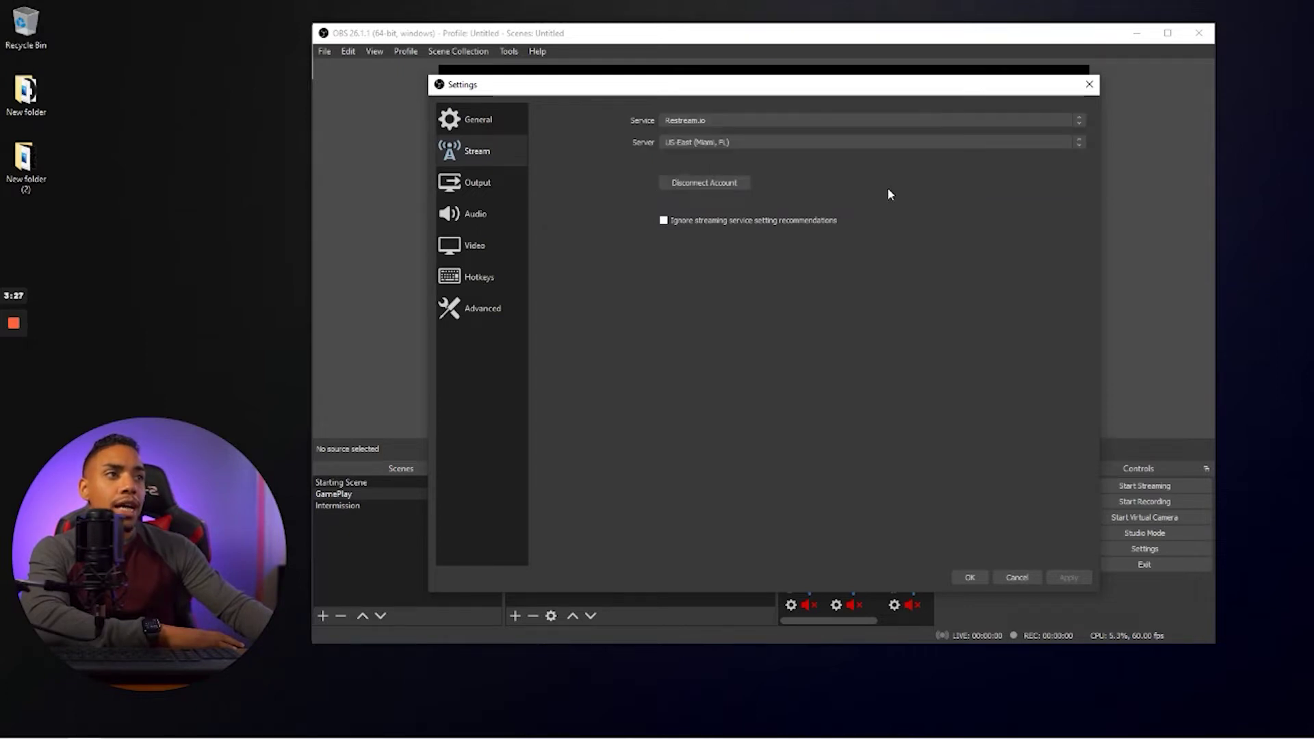
Disconnect the linked Restream account, then reconnect and authorize OBS Studio to use it
{"action": "left_click", "coordinate": [694, 183]}
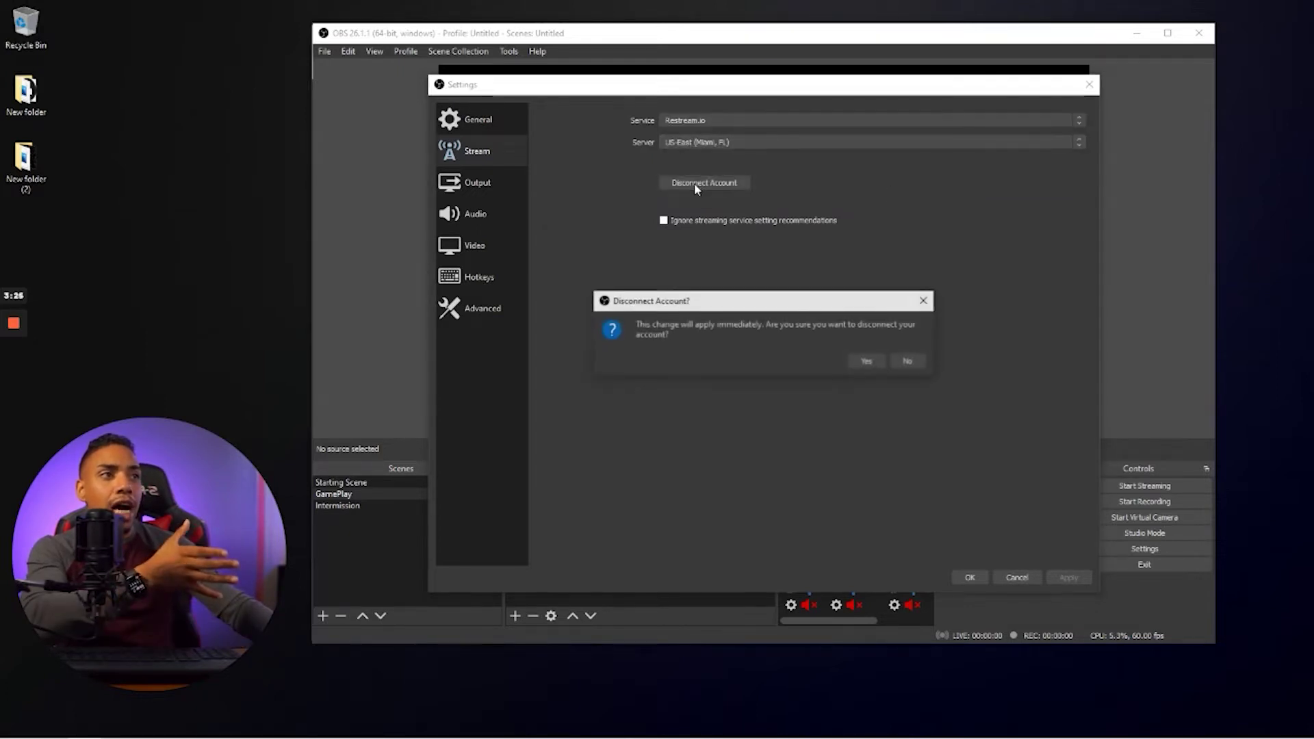
{"action": "left_click", "coordinate": [853, 360]}
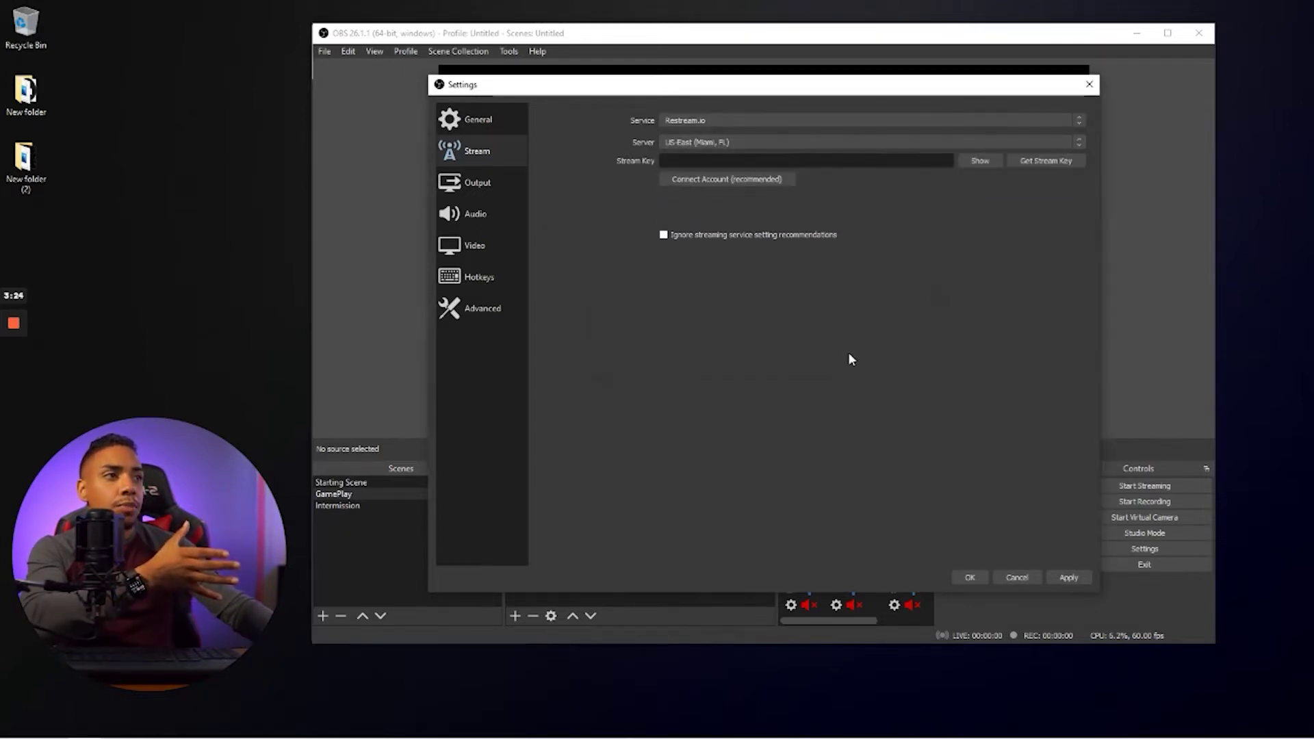
{"action": "left_click", "coordinate": [695, 182]}
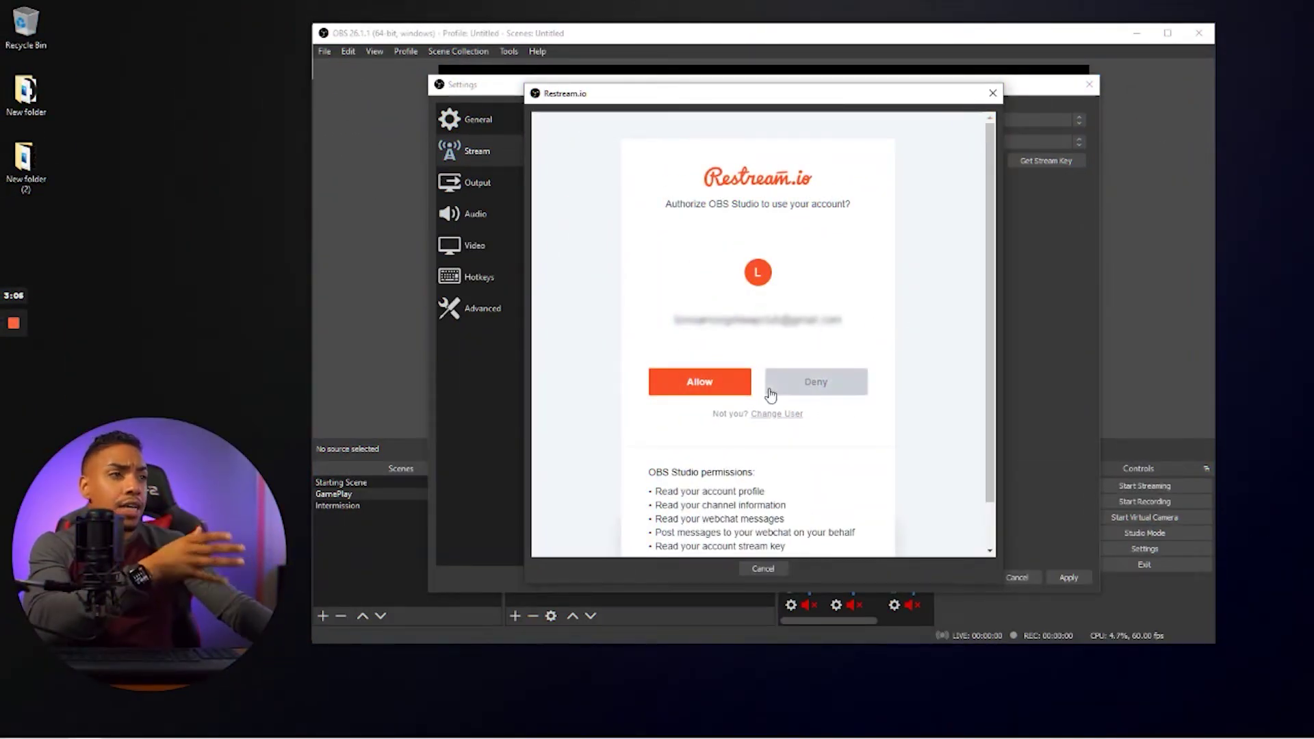
{"action": "left_click", "coordinate": [727, 390]}
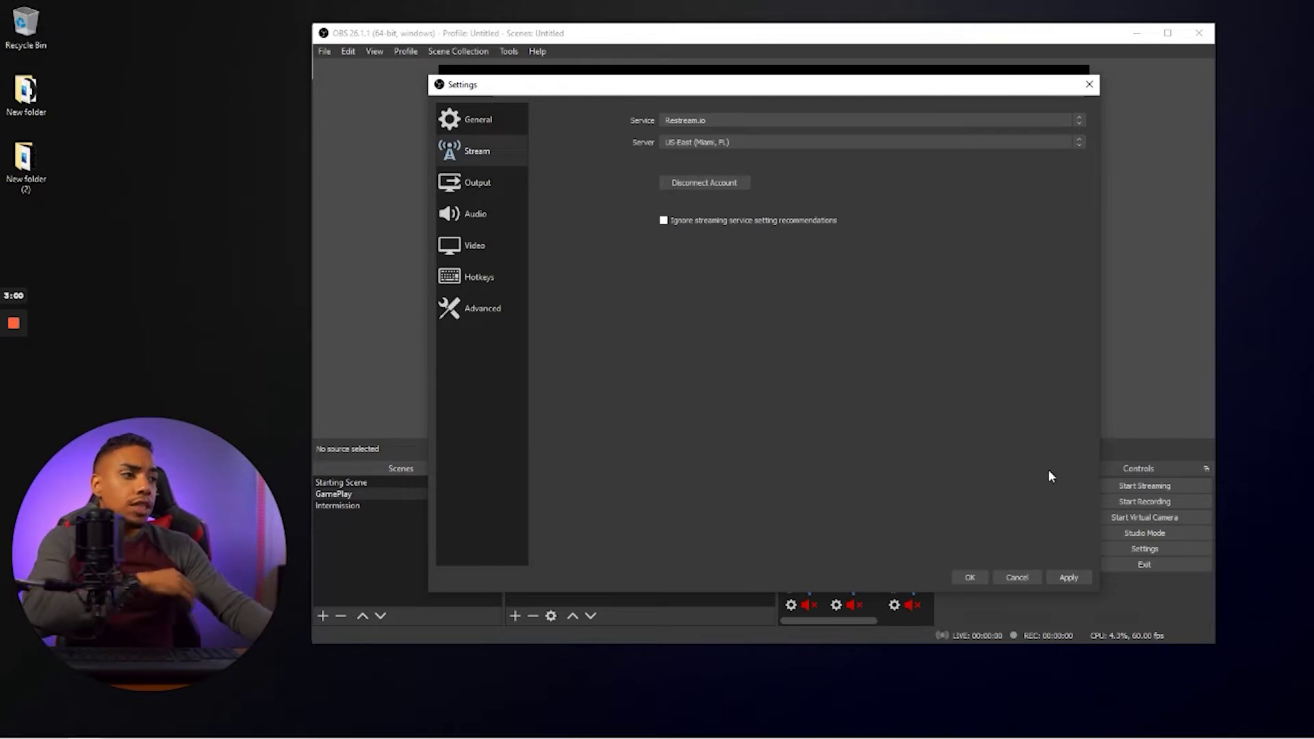
Apply and close the Restream stream settings, then look over the stream title and game list
{"action": "left_click", "coordinate": [1065, 575]}
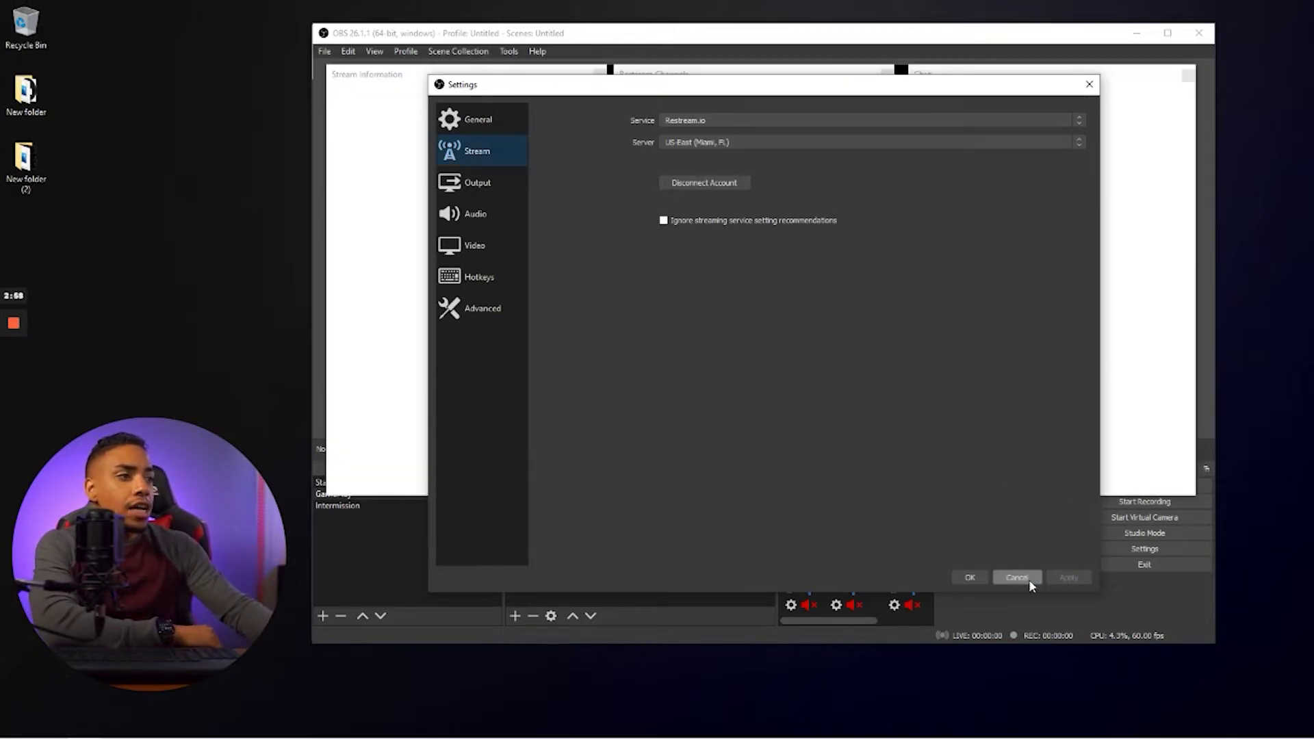
{"action": "left_click", "coordinate": [971, 578]}
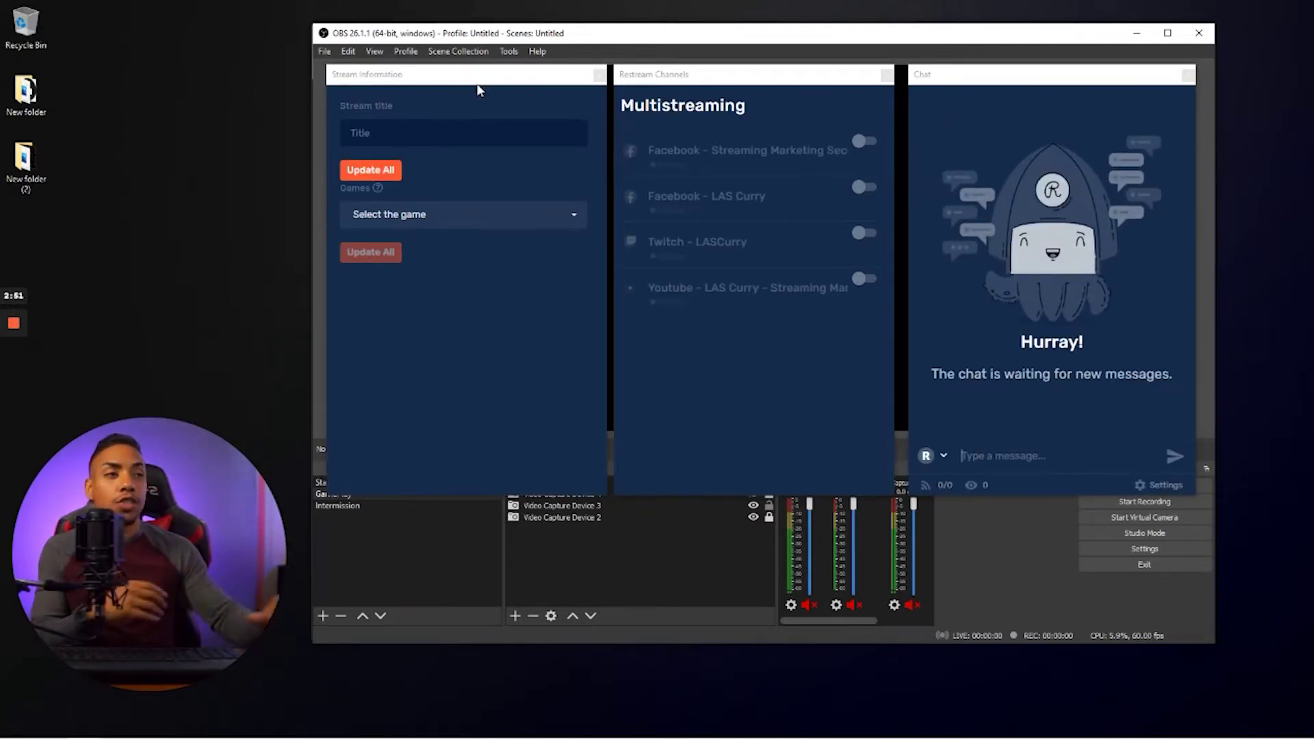
{"action": "left_click", "coordinate": [408, 132]}
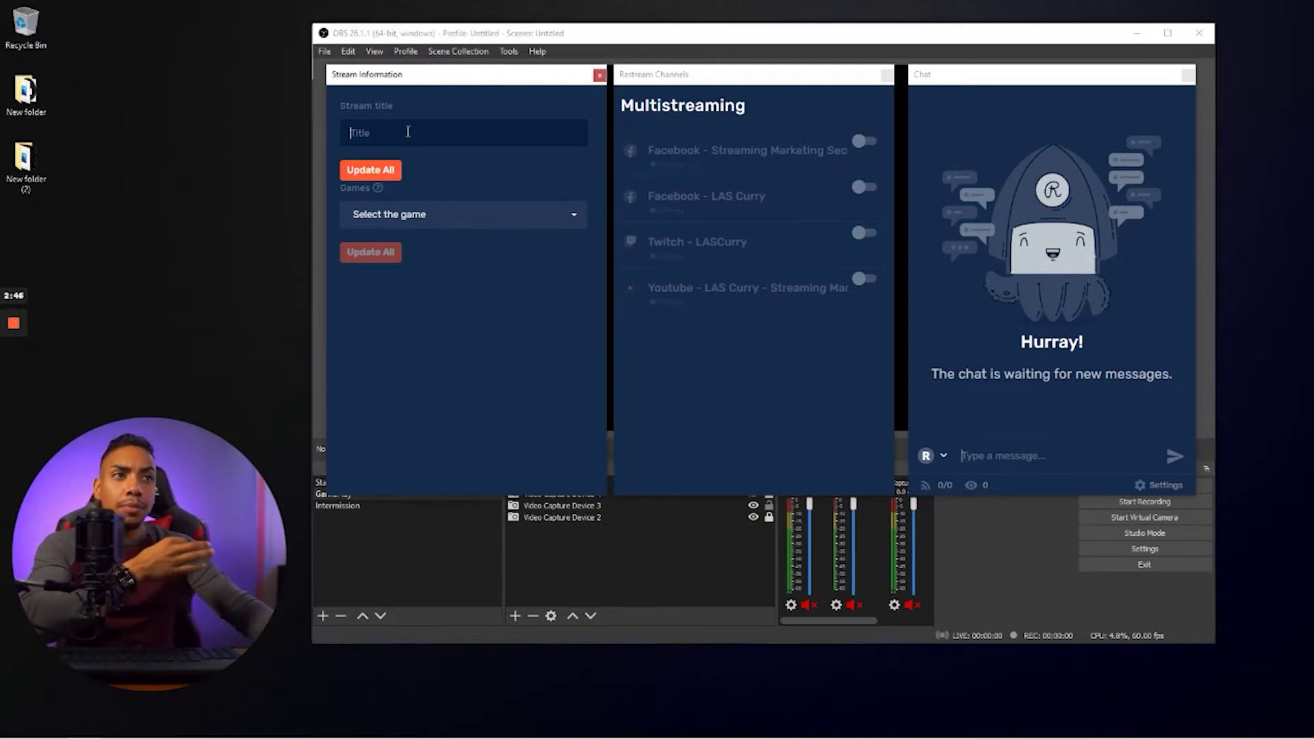
{"action": "left_click", "coordinate": [437, 221]}
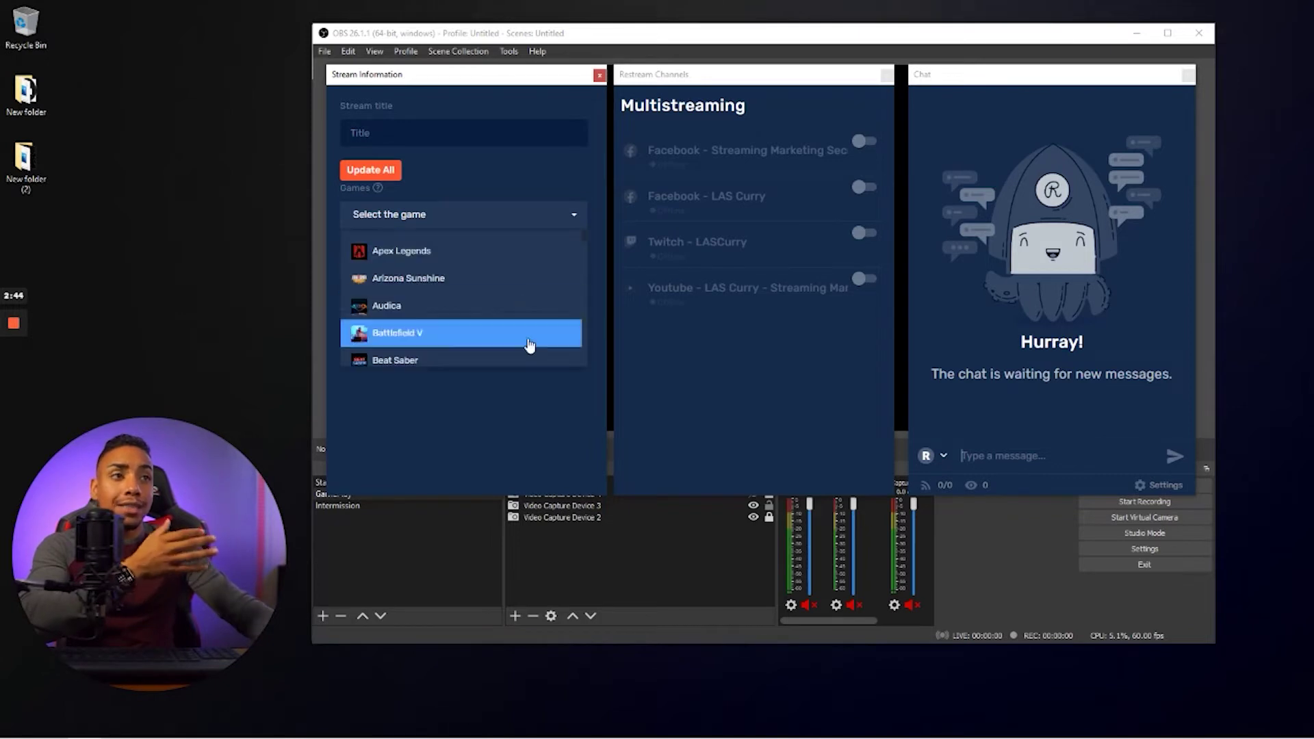
{"action": "left_click", "coordinate": [523, 417]}
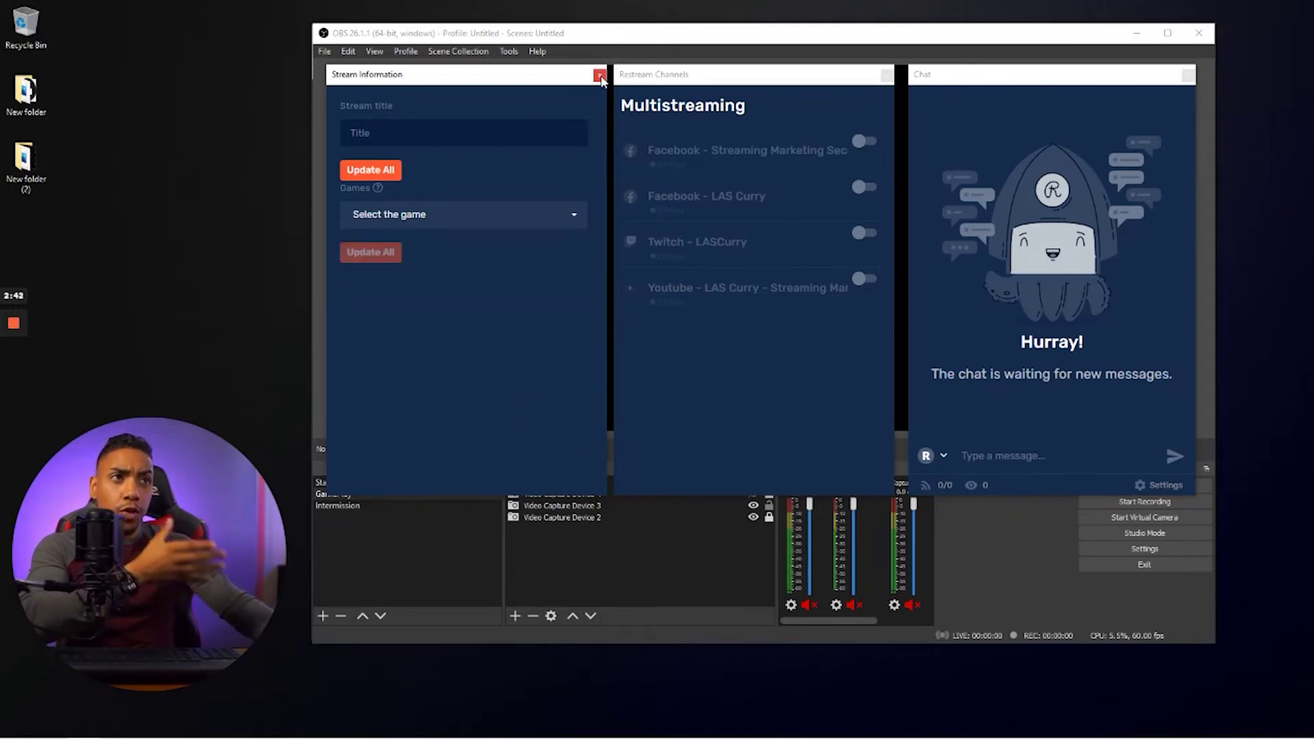
Dock Stream Information and Restream Channels at the top, enable the Facebook and Twitch channels, and undock the chat
{"action": "left_click_drag", "start_coordinate": [534, 77], "coordinate": [415, 81]}
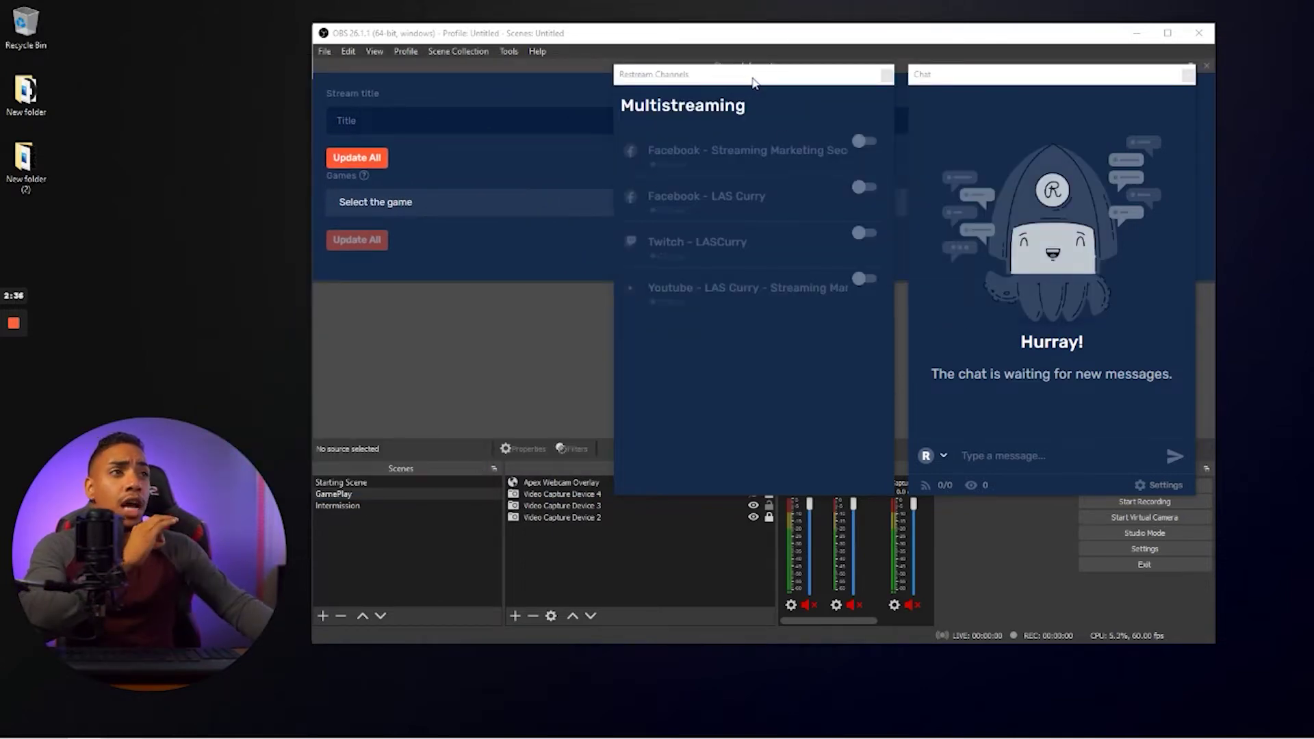
{"action": "left_click_drag", "start_coordinate": [753, 82], "coordinate": [472, 157]}
{"action": "left_click", "coordinate": [564, 130]}
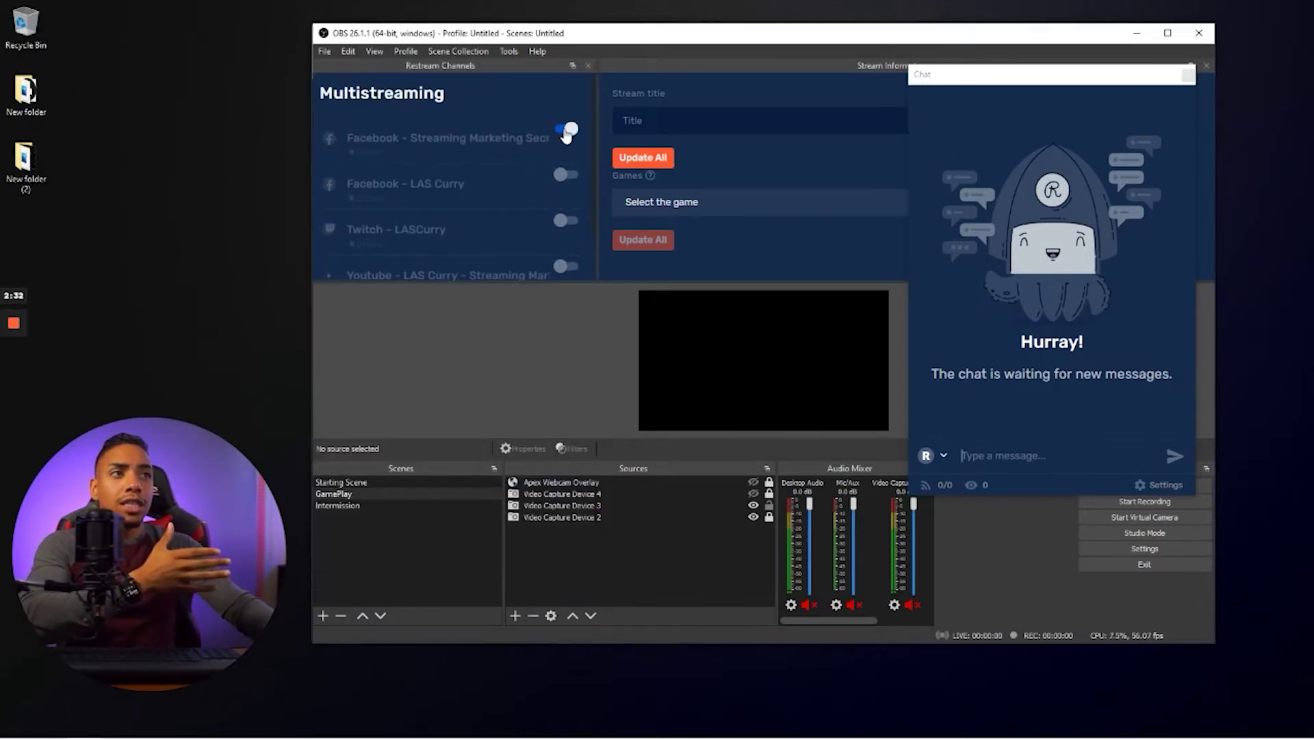
{"action": "left_click", "coordinate": [561, 223]}
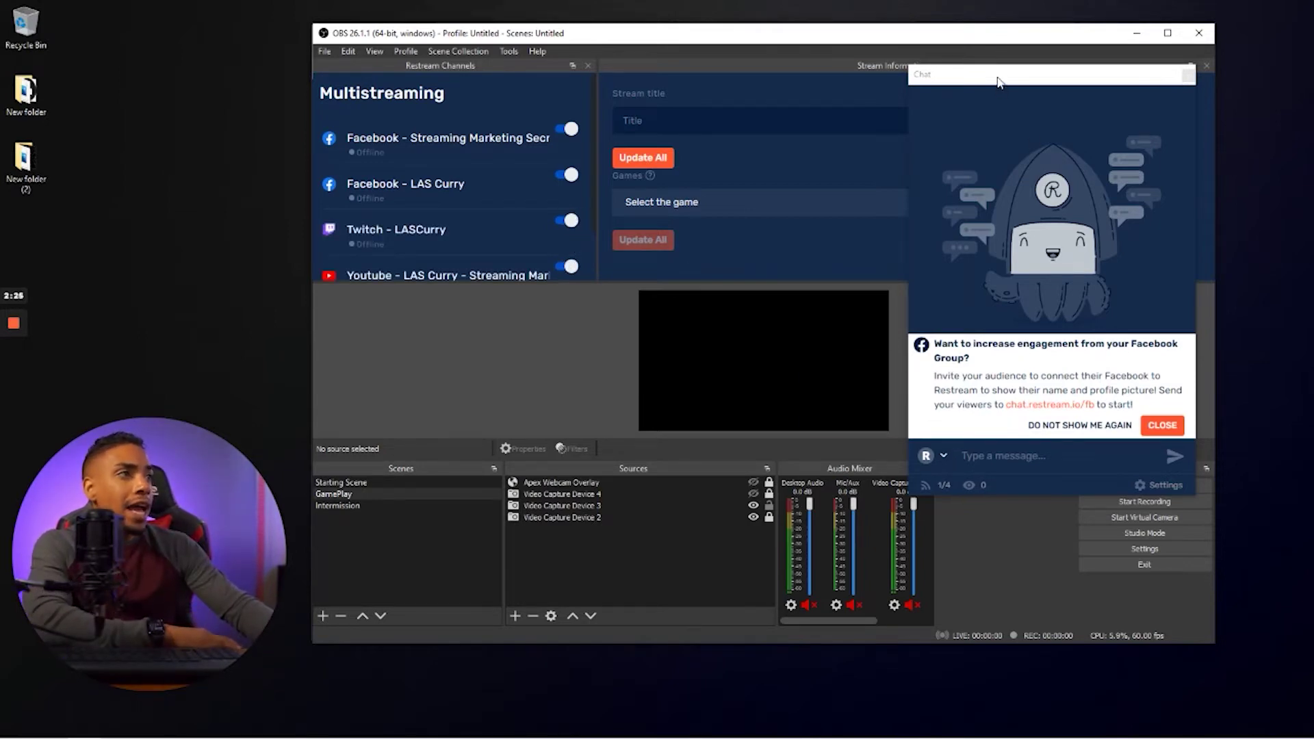
{"action": "left_click_drag", "start_coordinate": [999, 79], "coordinate": [999, 238]}
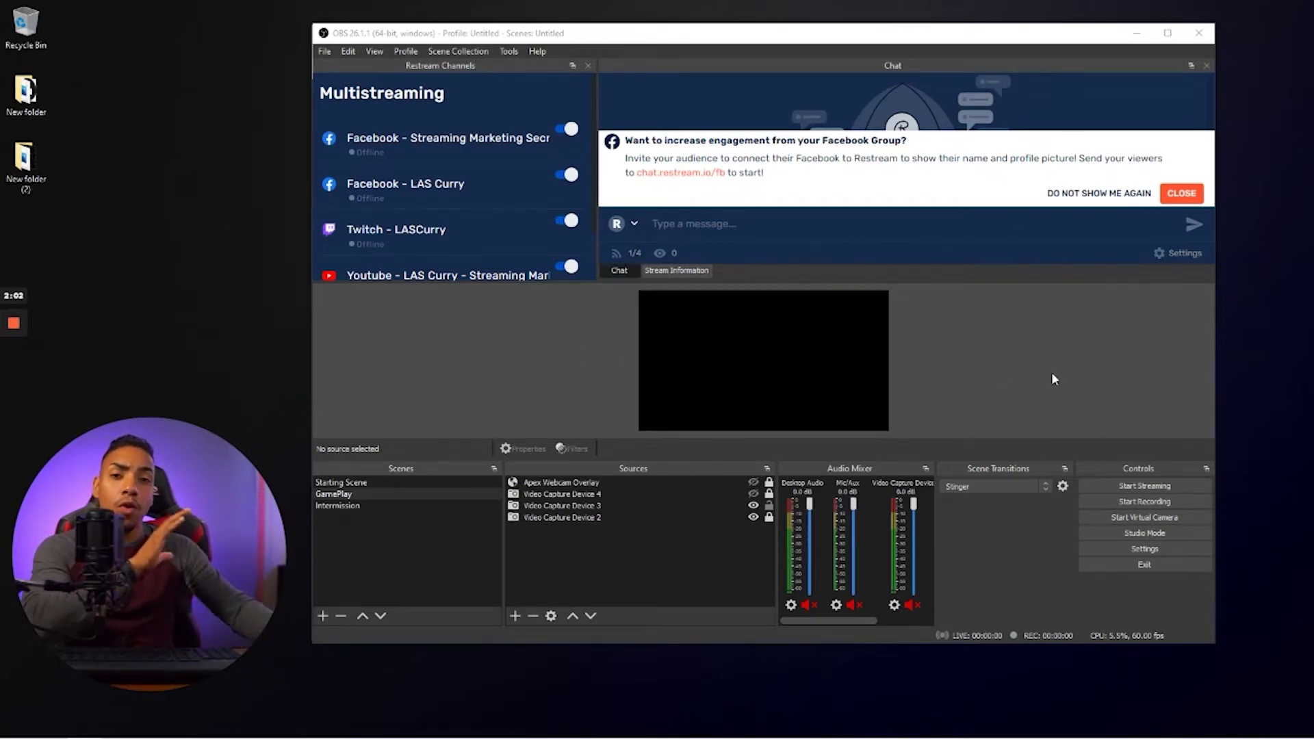
Bring up the OBS Studio Settings window from the Controls panel
{"action": "left_click", "coordinate": [1151, 549]}
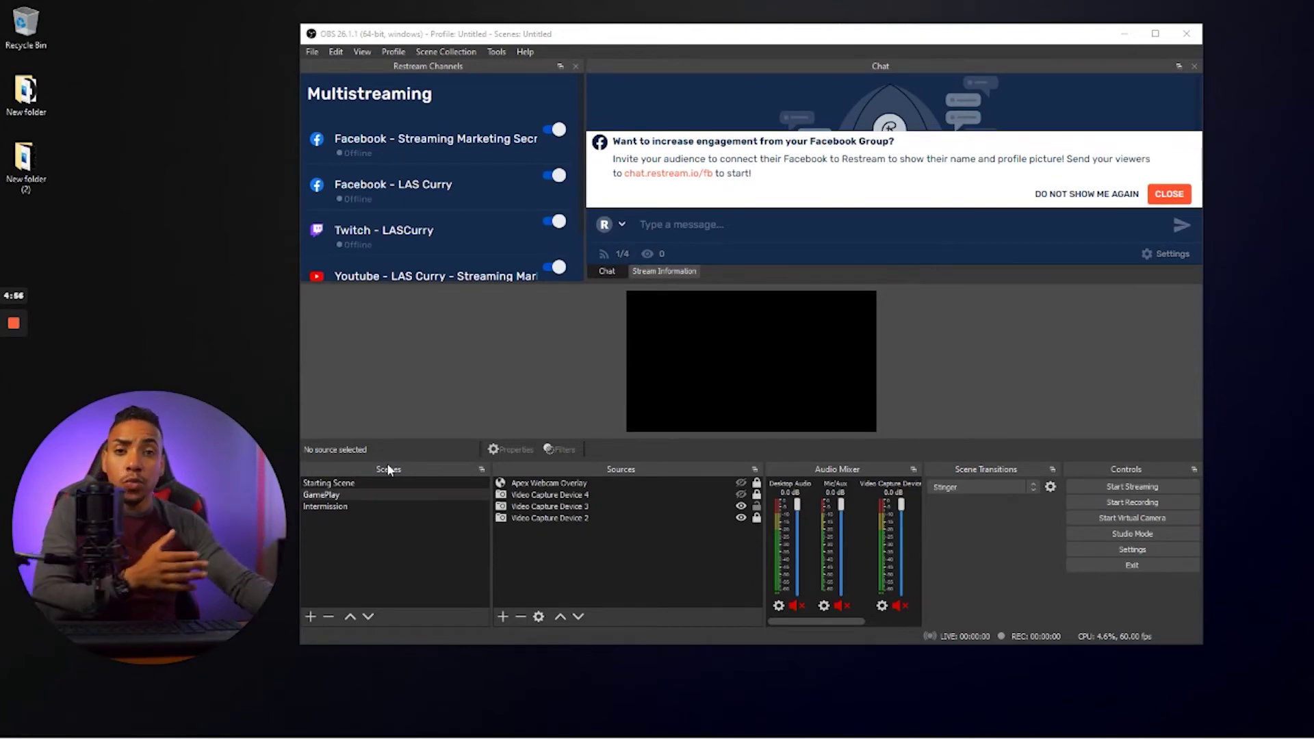
Confirm Output rate control stays CBR at 6000 Kbps, then view the 1920x1080, 60 FPS Video settings
{"action": "left_click", "coordinate": [1100, 549]}
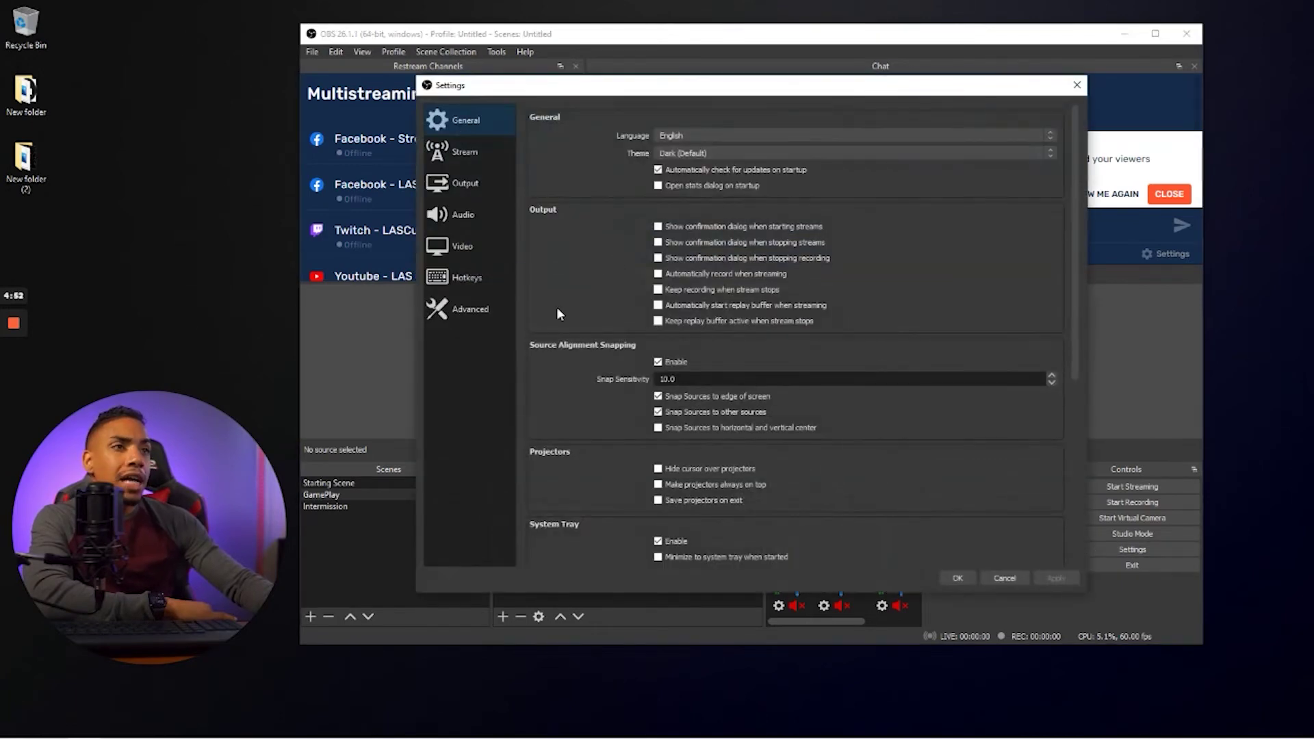
{"action": "left_click_drag", "start_coordinate": [489, 86], "coordinate": [453, 81]}
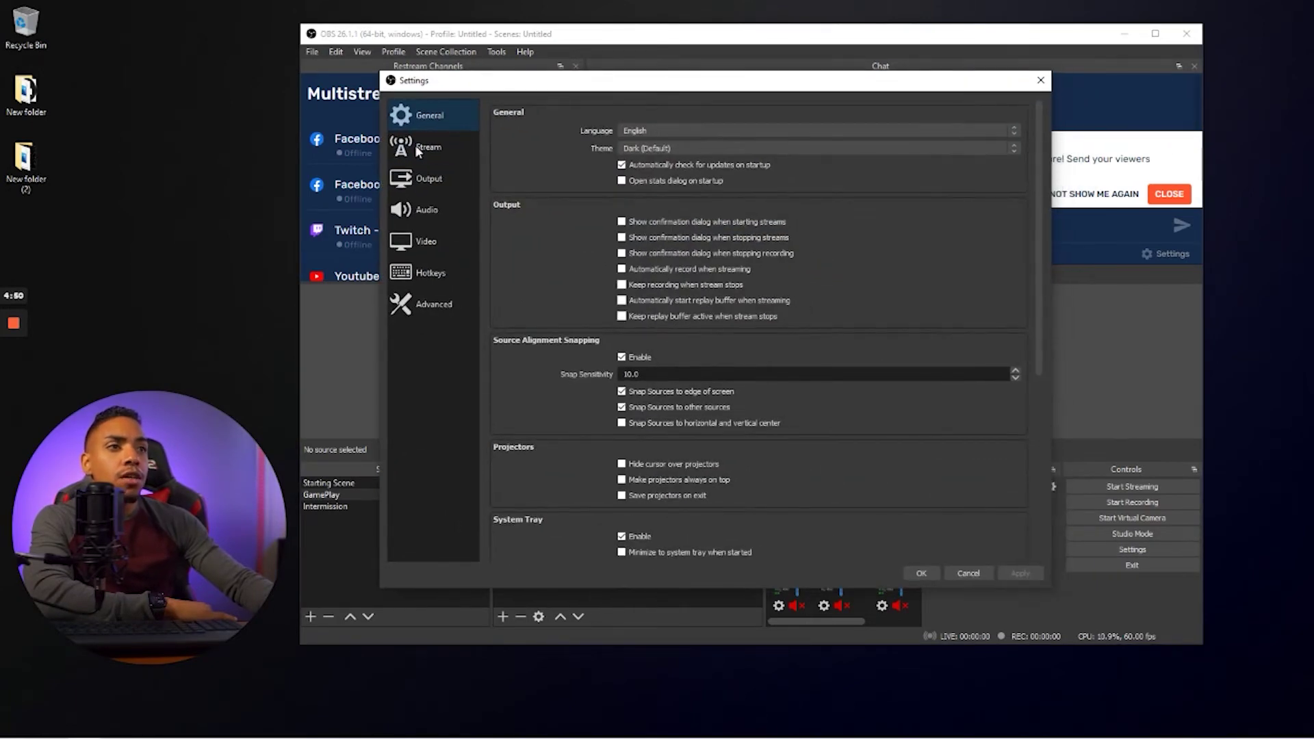
{"action": "left_click", "coordinate": [423, 180]}
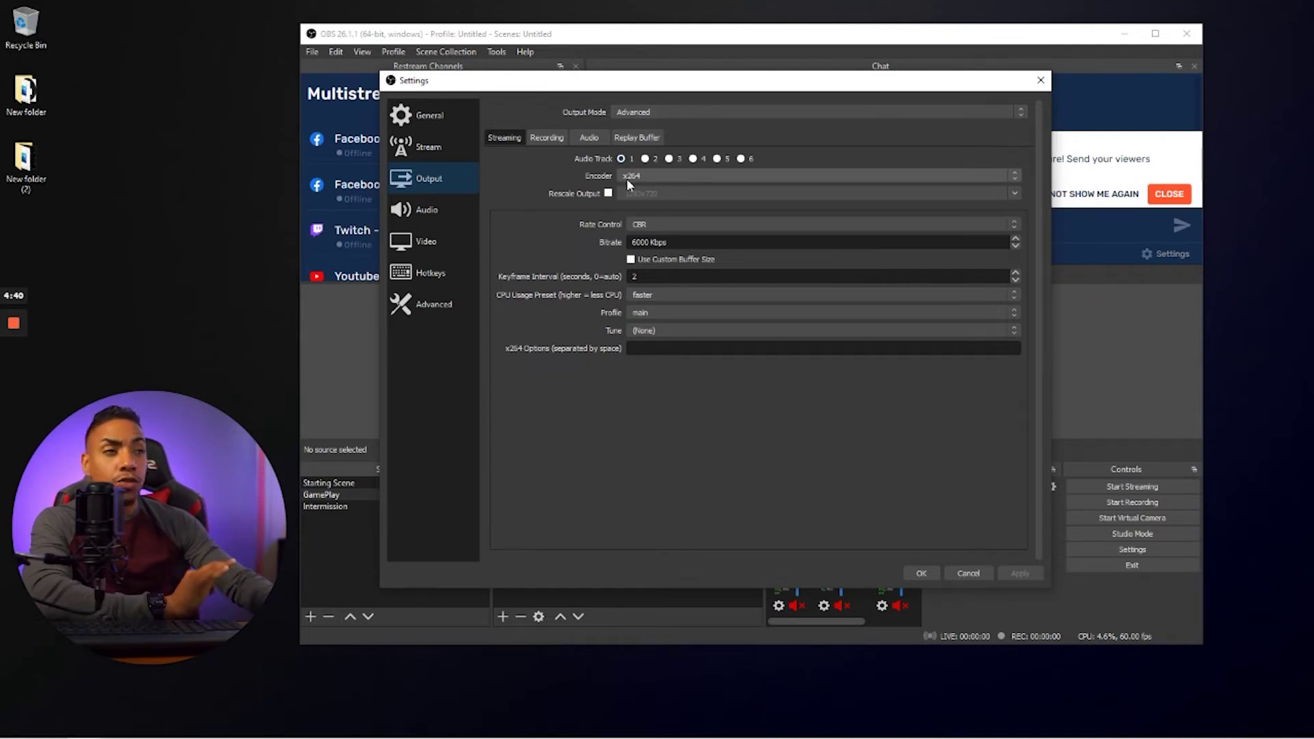
{"action": "left_click", "coordinate": [662, 226]}
{"action": "left_click", "coordinate": [653, 239]}
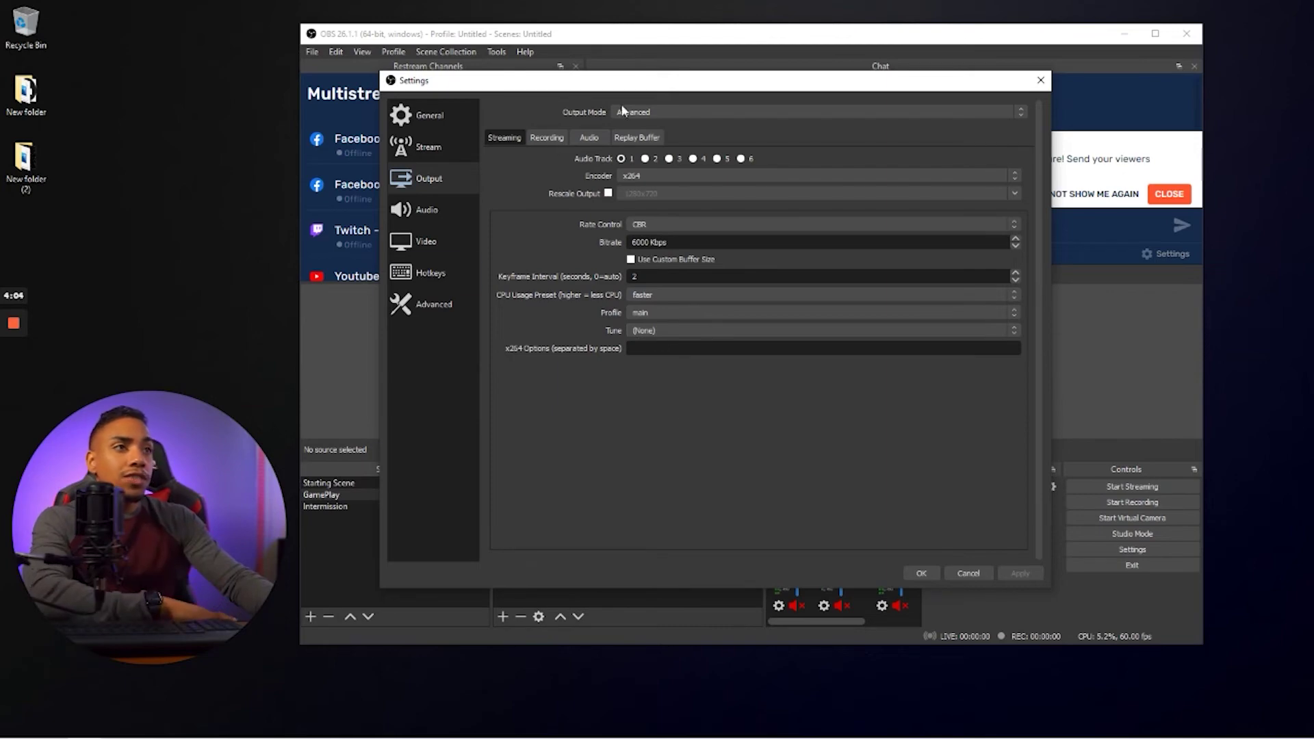
{"action": "left_click", "coordinate": [440, 249]}
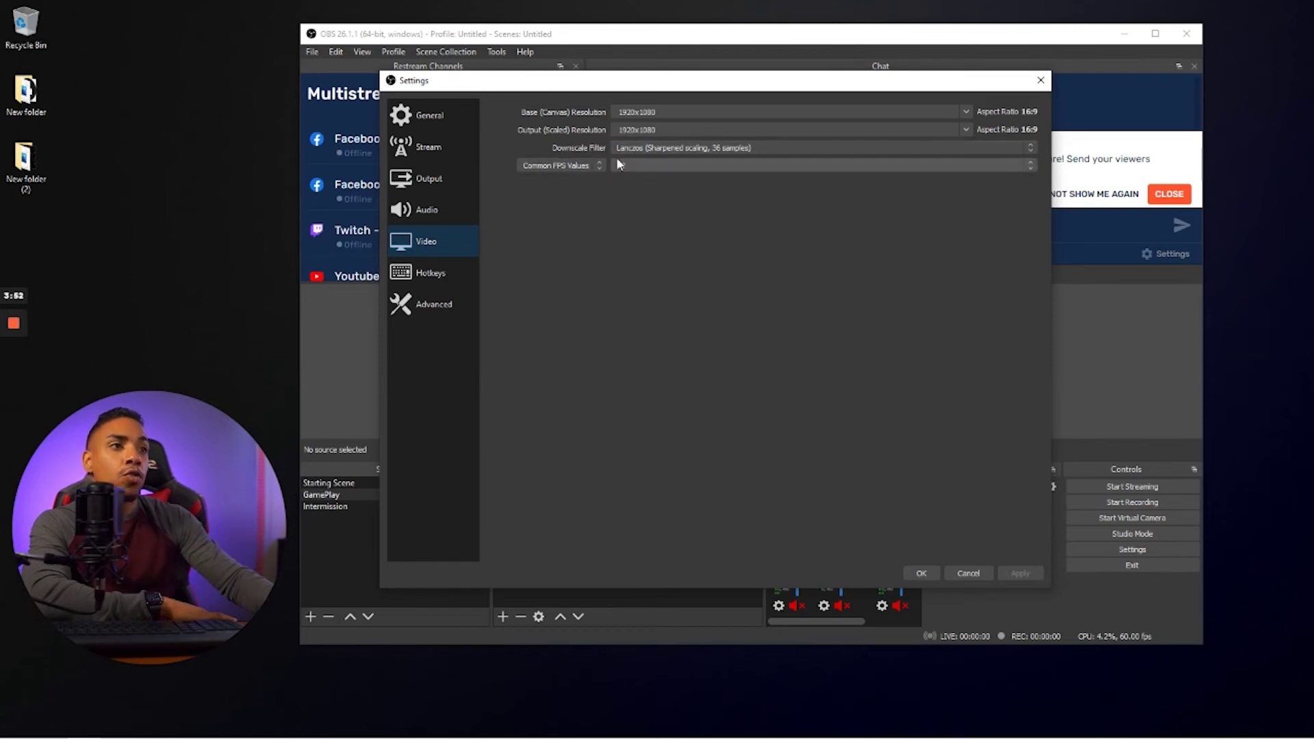
Show the Advanced settings page with Direct3D 11 renderer, NV12 format and 709 color space
{"action": "left_click", "coordinate": [435, 321]}
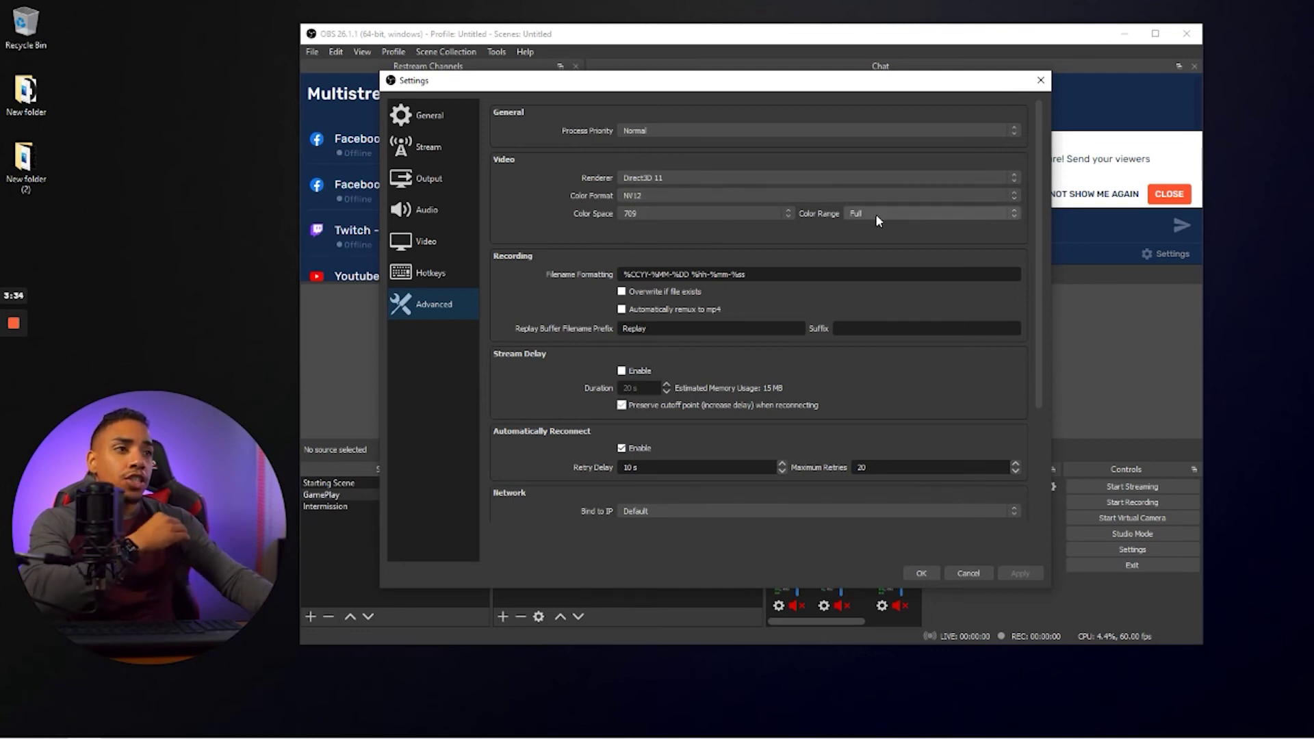
Close Settings with OK to return to the main window's Restream channels
{"action": "left_click", "coordinate": [926, 575]}
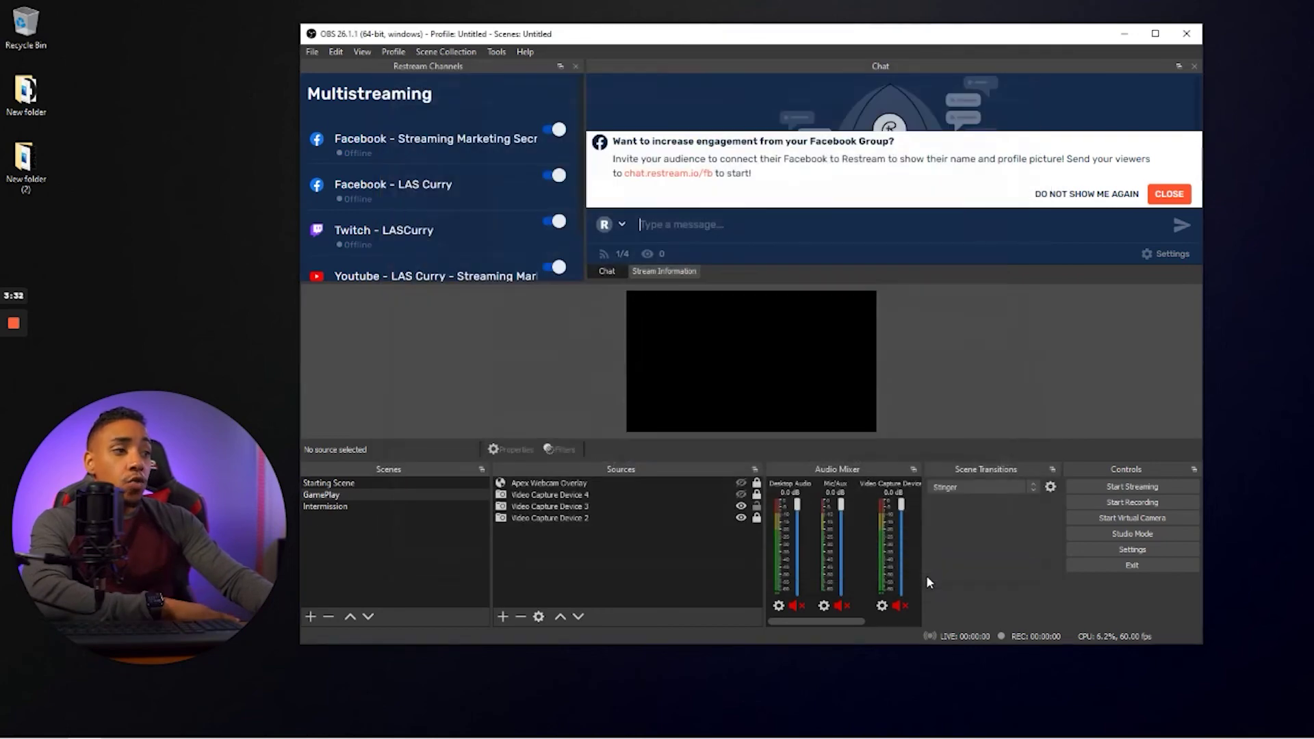